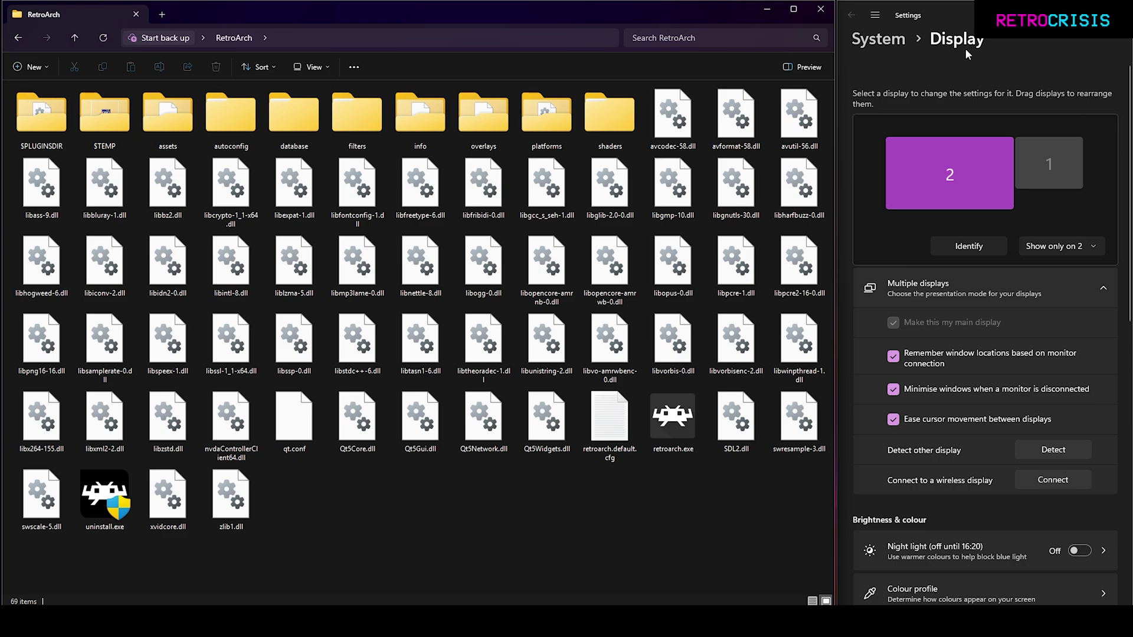
# Step: Set the refresh rate of Display 2 to 240 Hz in the Windows advanced display settings
pyautogui.click(1130, 93)
pyautogui.scroll(-10, 1129, 94)
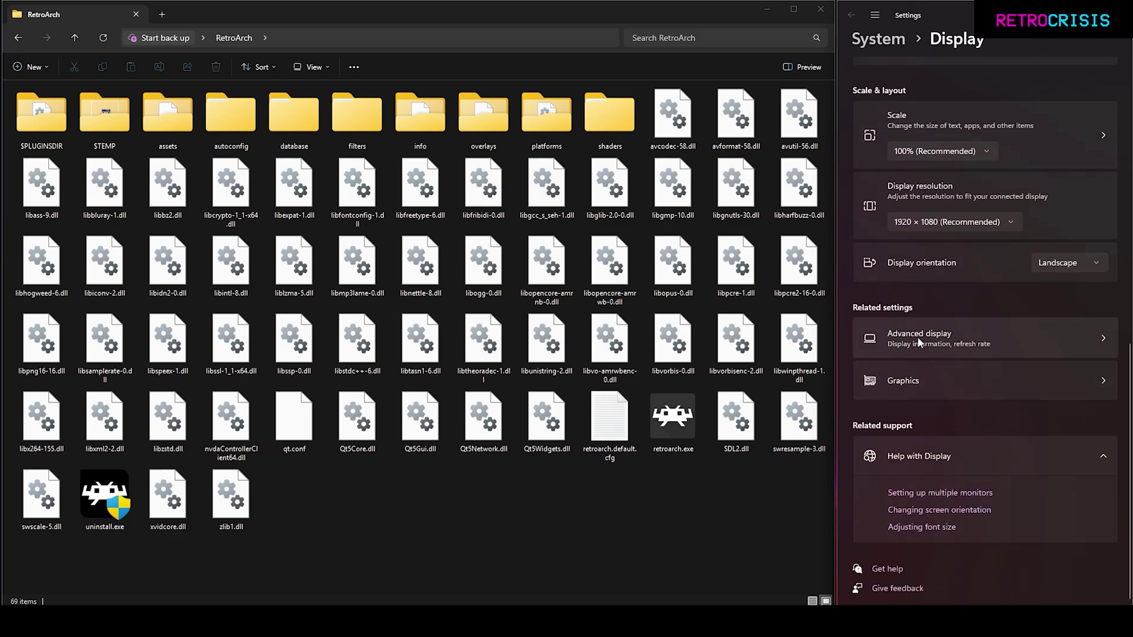
pyautogui.click(1029, 329)
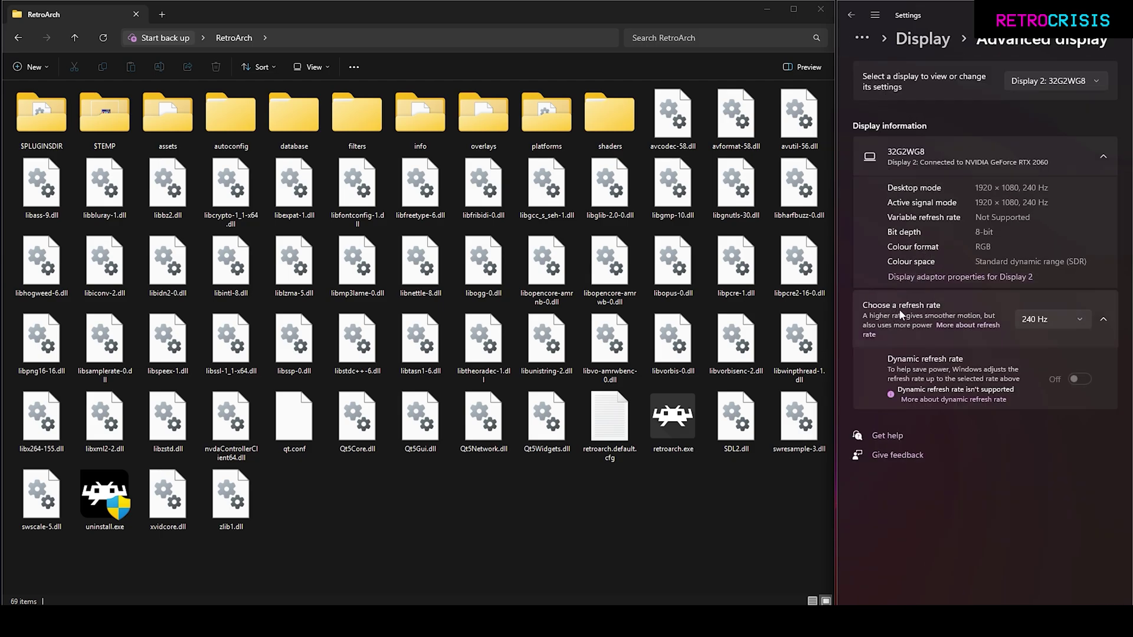
pyautogui.click(1057, 317)
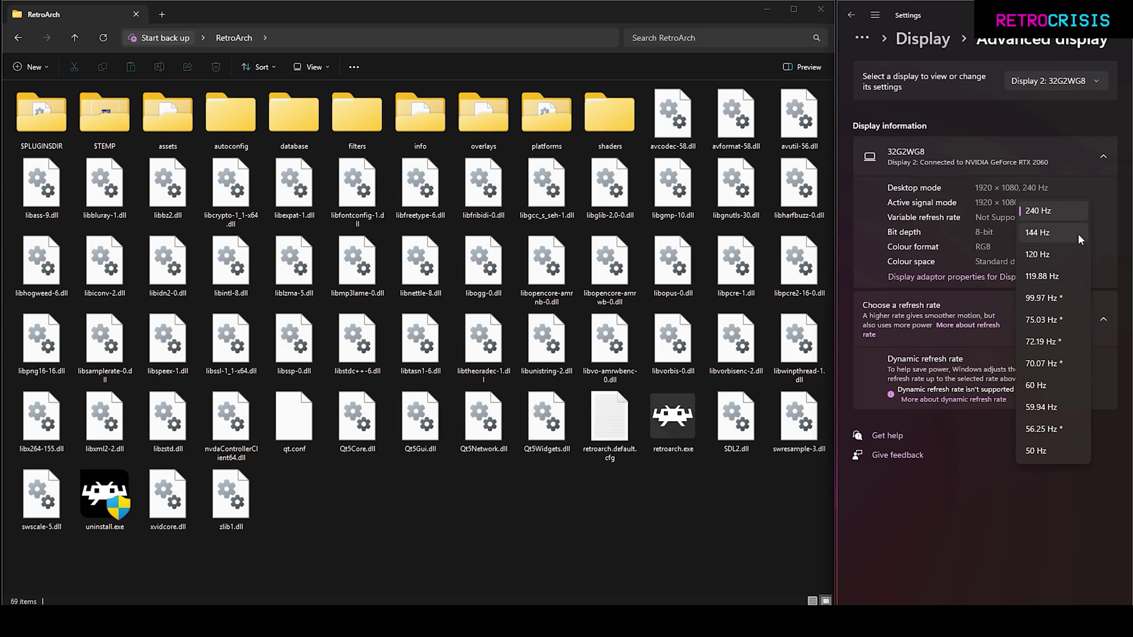
pyautogui.click(1057, 210)
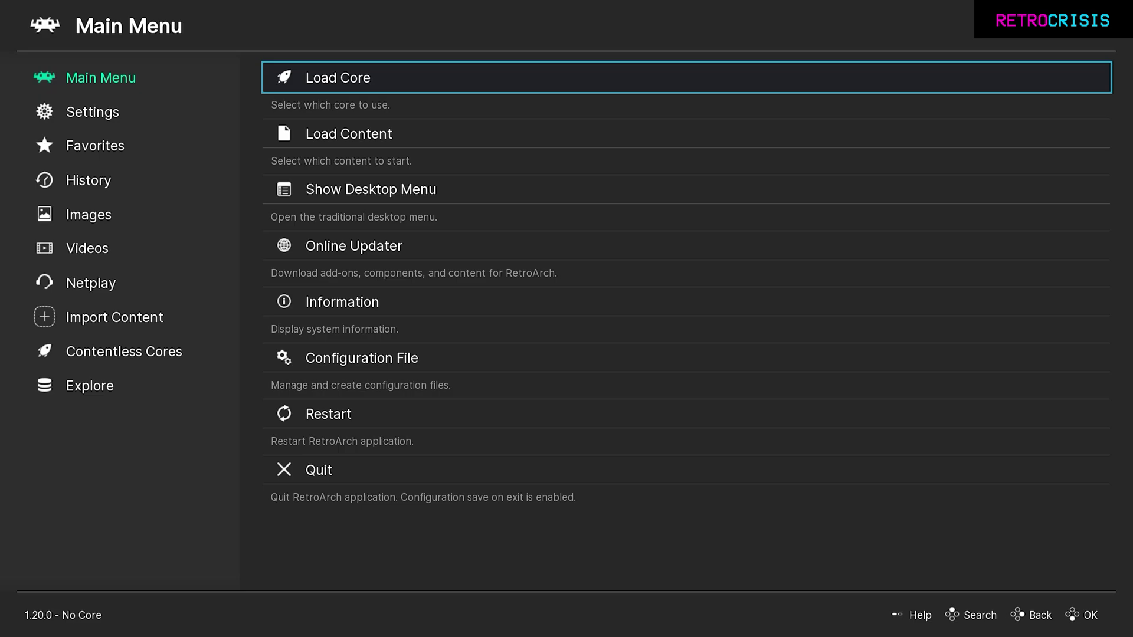
# Step: Switch to RetroArch and open the Output page of its Video settings
pyautogui.press('Left')
pyautogui.press('Down')
pyautogui.press('Right')
pyautogui.press('Down')
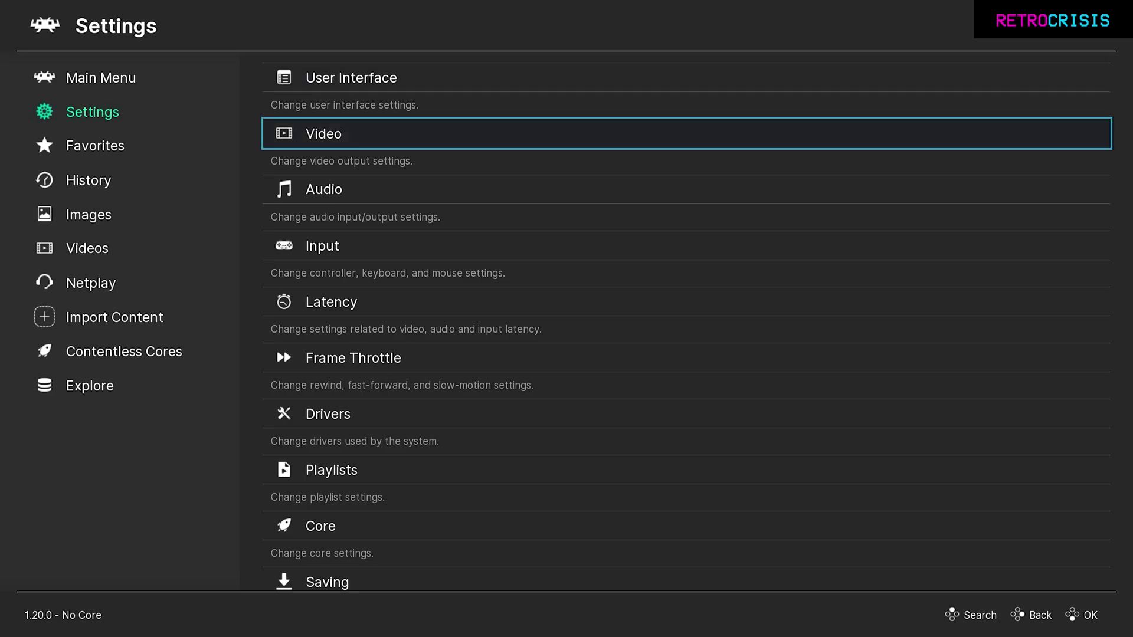
pyautogui.press('Return')
pyautogui.press('Return')
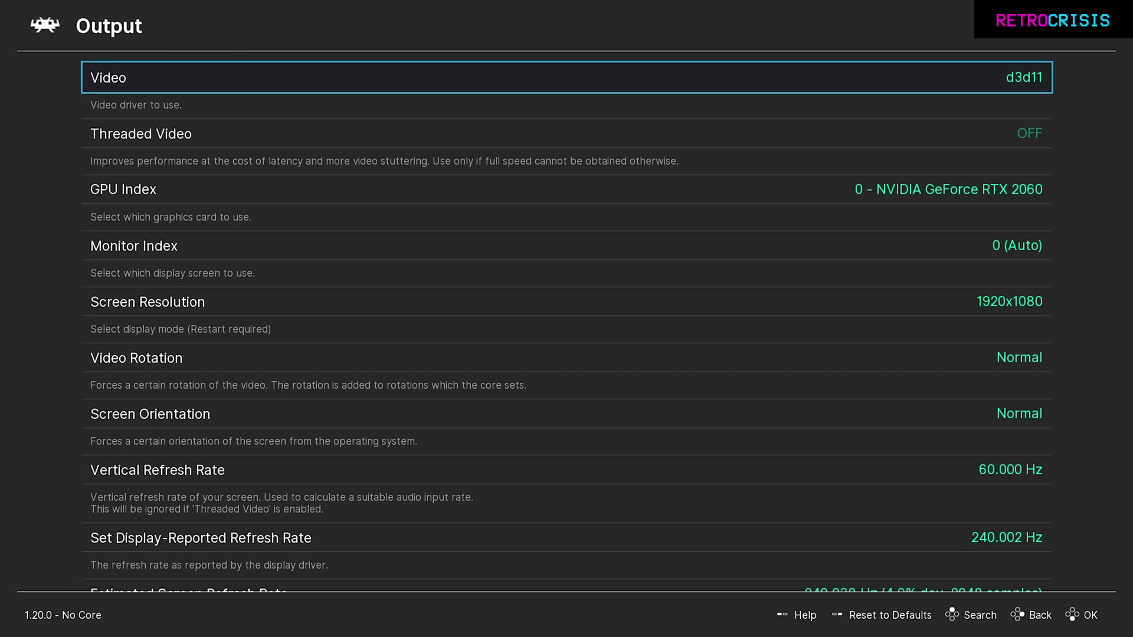
# Step: Set the video driver to vulkan in the Output settings
pyautogui.press('Return')
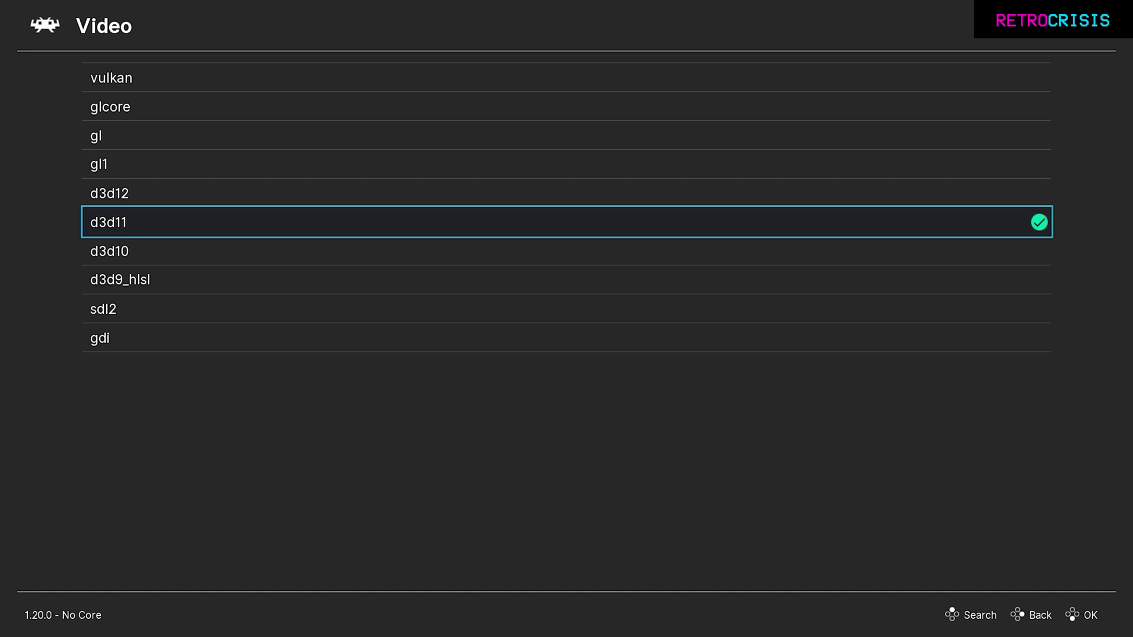
pyautogui.press('Up')
pyautogui.press('Up')
pyautogui.press('Up')
pyautogui.press('Up')
pyautogui.press('Up')
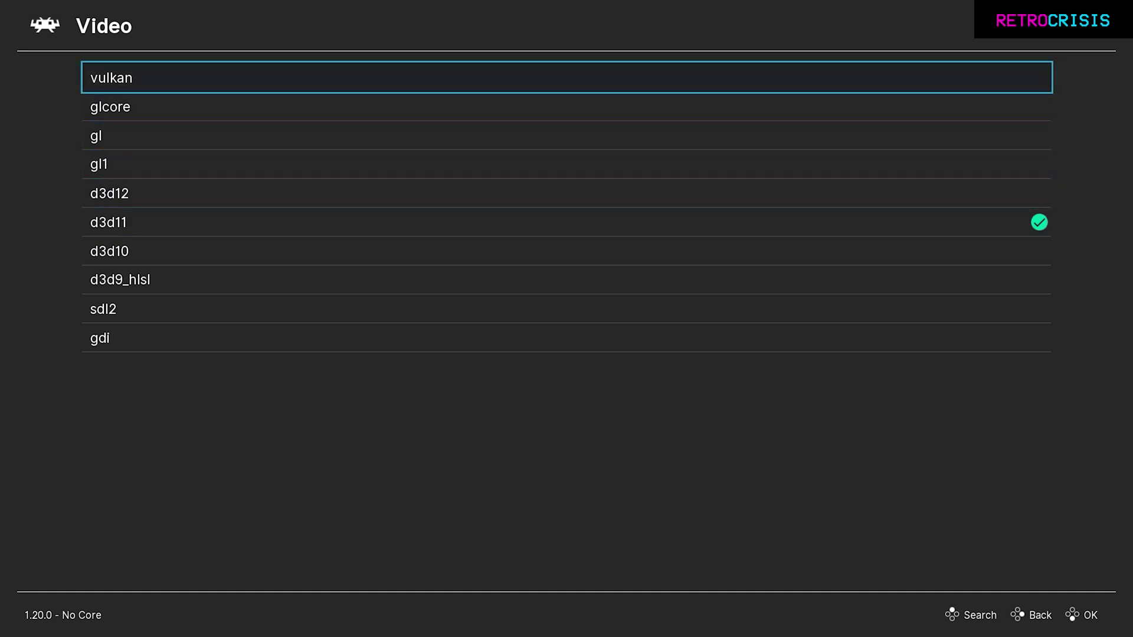
pyautogui.press('Return')
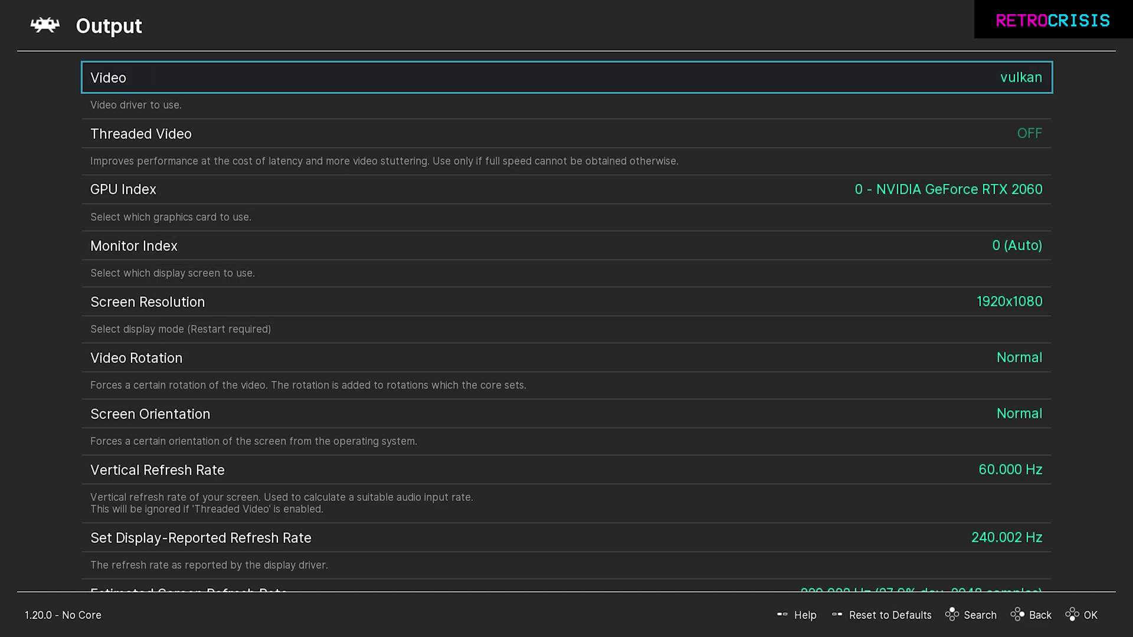
# Step: Leave the video settings and go to the Quit entry of the Main Menu
pyautogui.press('BackSpace')
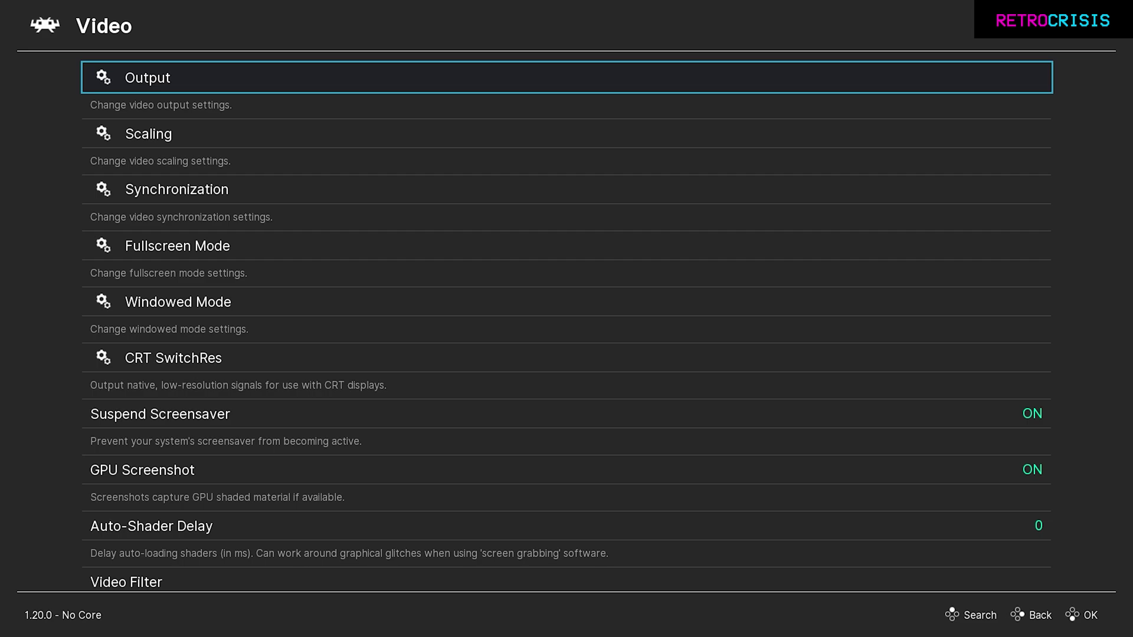
pyautogui.press('BackSpace')
pyautogui.press('BackSpace')
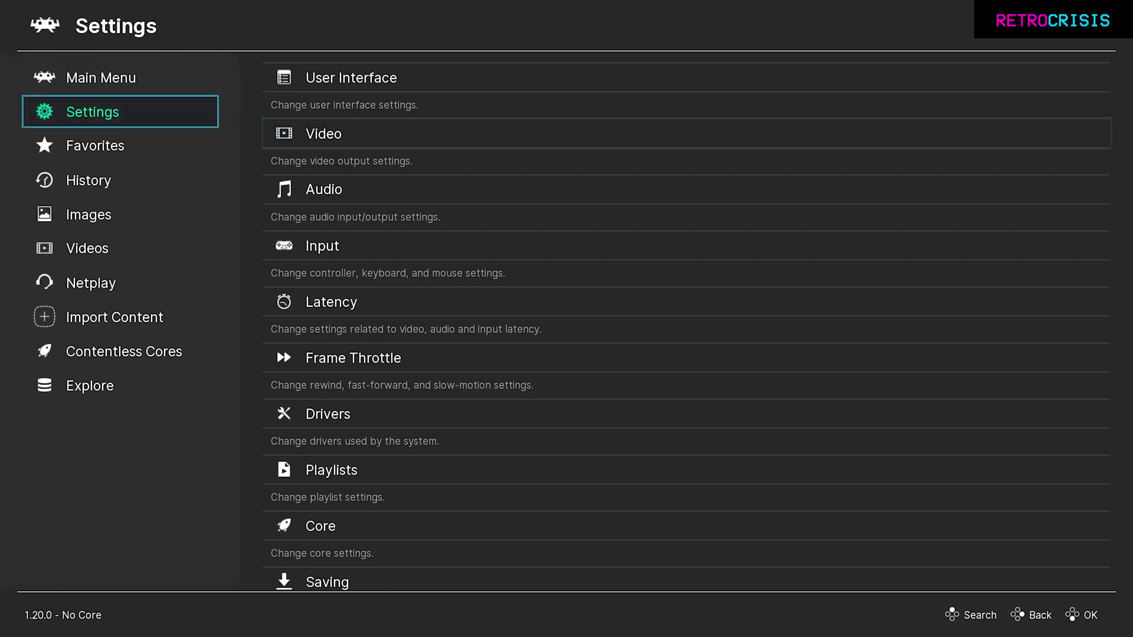
pyautogui.press('Up')
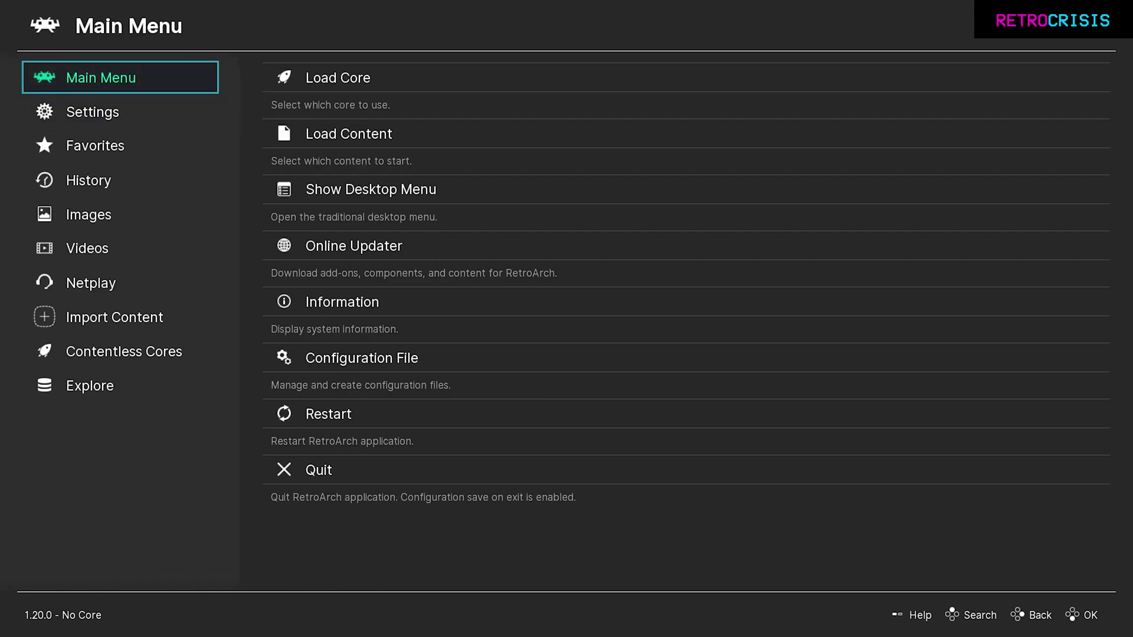
pyautogui.press('Right')
pyautogui.press('Down')
pyautogui.press('Down')
pyautogui.press('Down')
pyautogui.press('Down')
pyautogui.press('Down')
pyautogui.press('Down')
pyautogui.press('Down')
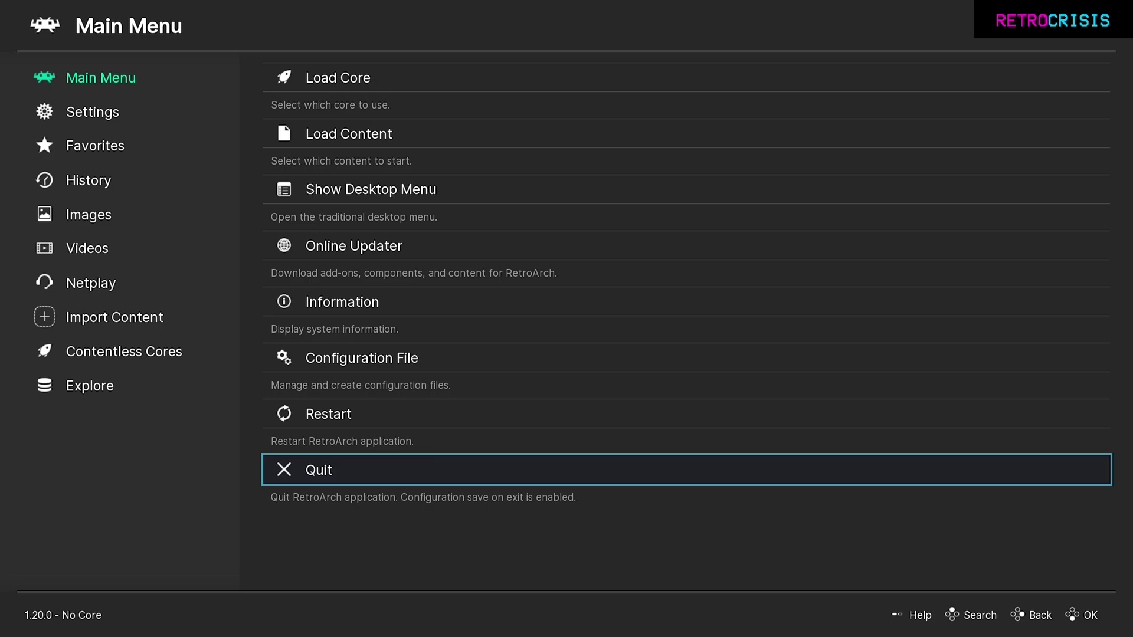
# Step: Open the Core page of the settings
pyautogui.press('Left')
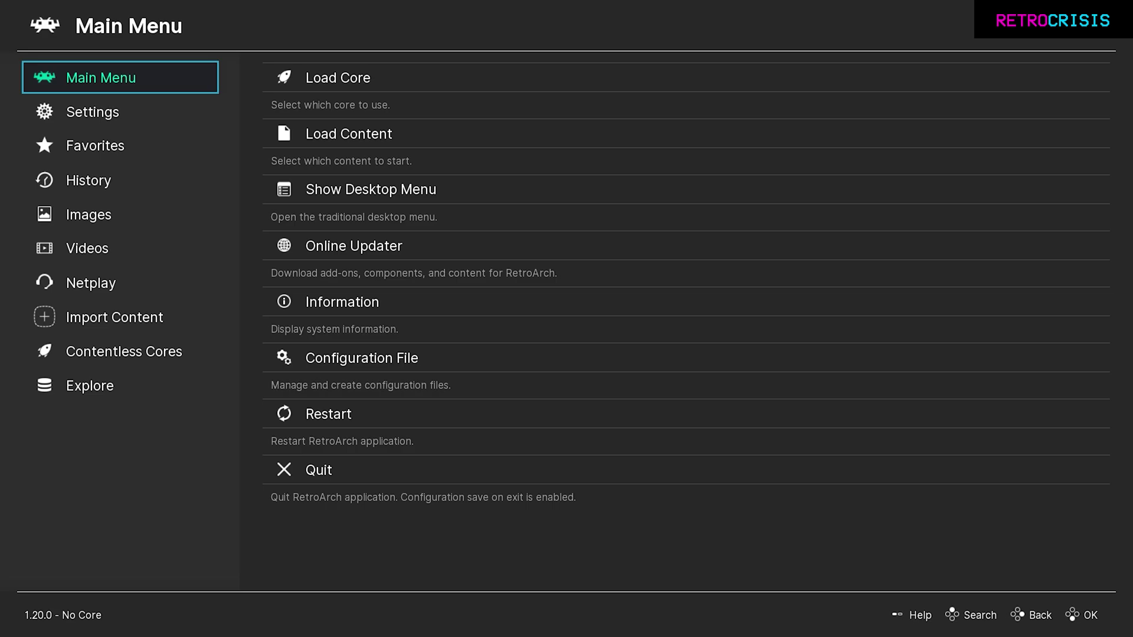
pyautogui.press('Down')
pyautogui.press('Right')
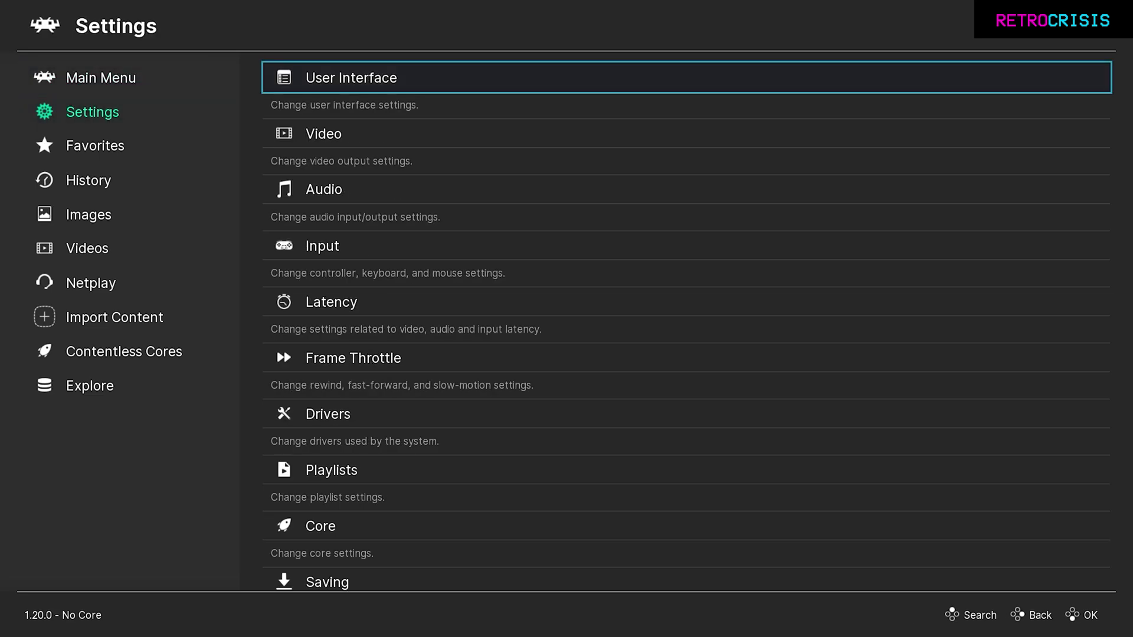
pyautogui.press('Down')
pyautogui.press('Down')
pyautogui.press('Down')
pyautogui.press('Down')
pyautogui.press('Down')
pyautogui.press('Down')
pyautogui.press('Down')
pyautogui.press('Down')
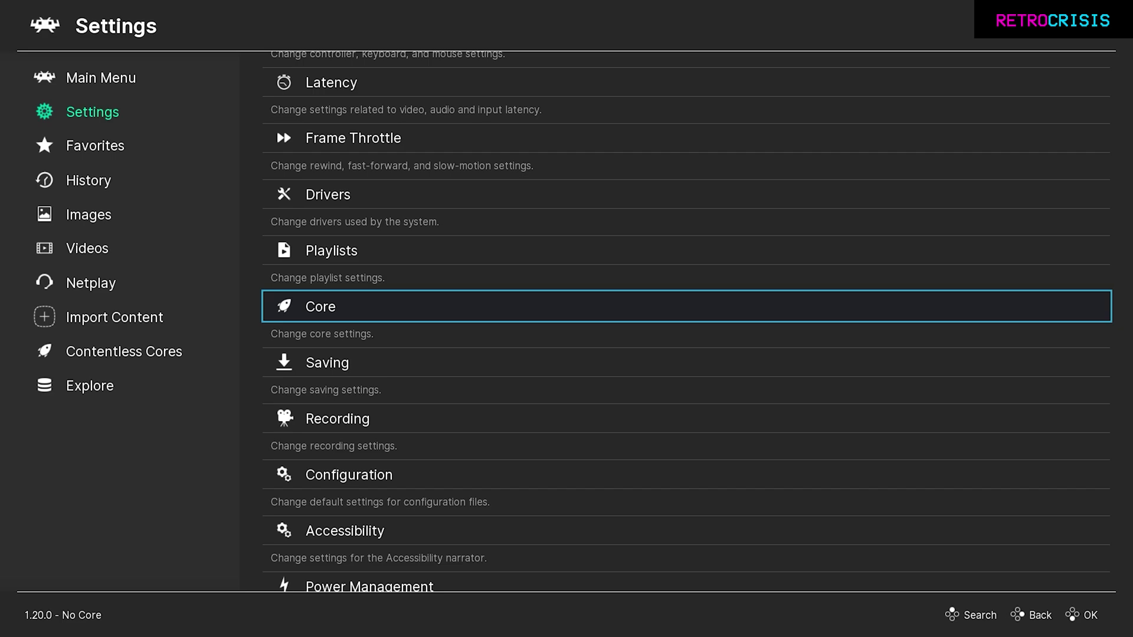
pyautogui.press('Return')
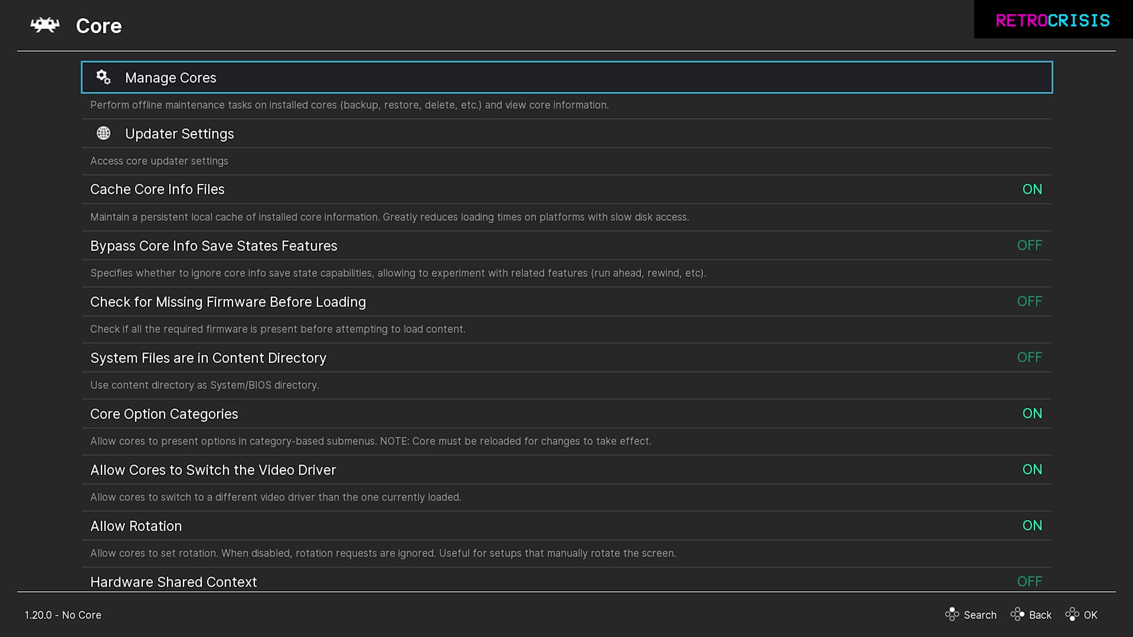
# Step: Turn off the option Allow Cores to Switch the Video Driver and leave the Core settings
pyautogui.press('Down')
pyautogui.press('Down')
pyautogui.press('Down')
pyautogui.press('Down')
pyautogui.press('Down')
pyautogui.press('Down')
pyautogui.press('Down')
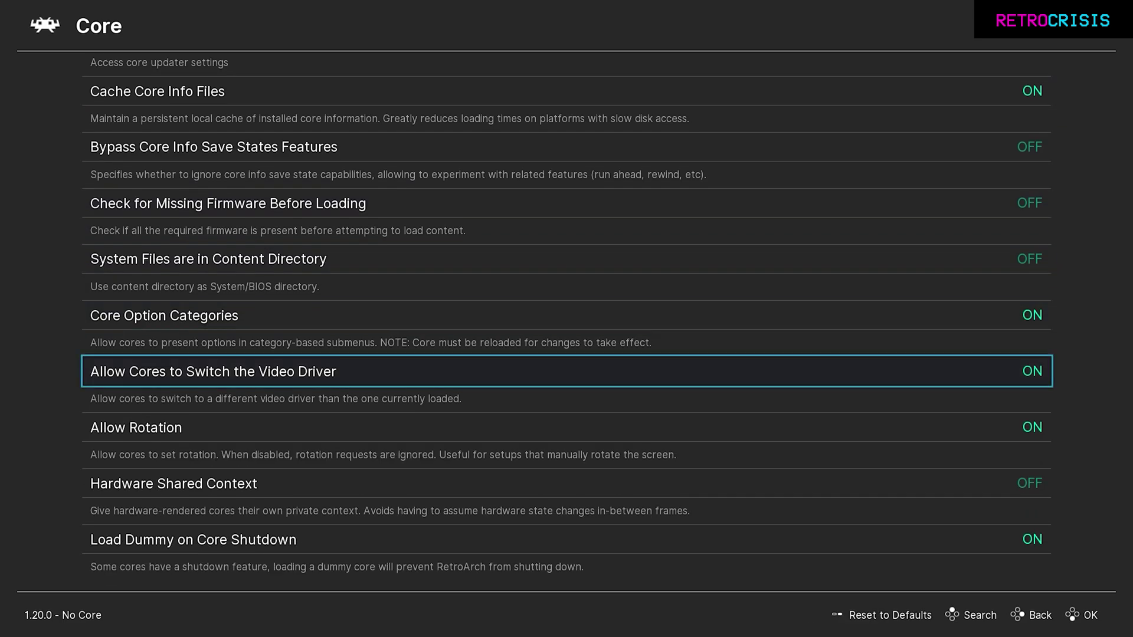
pyautogui.press('Return')
pyautogui.press('BackSpace')
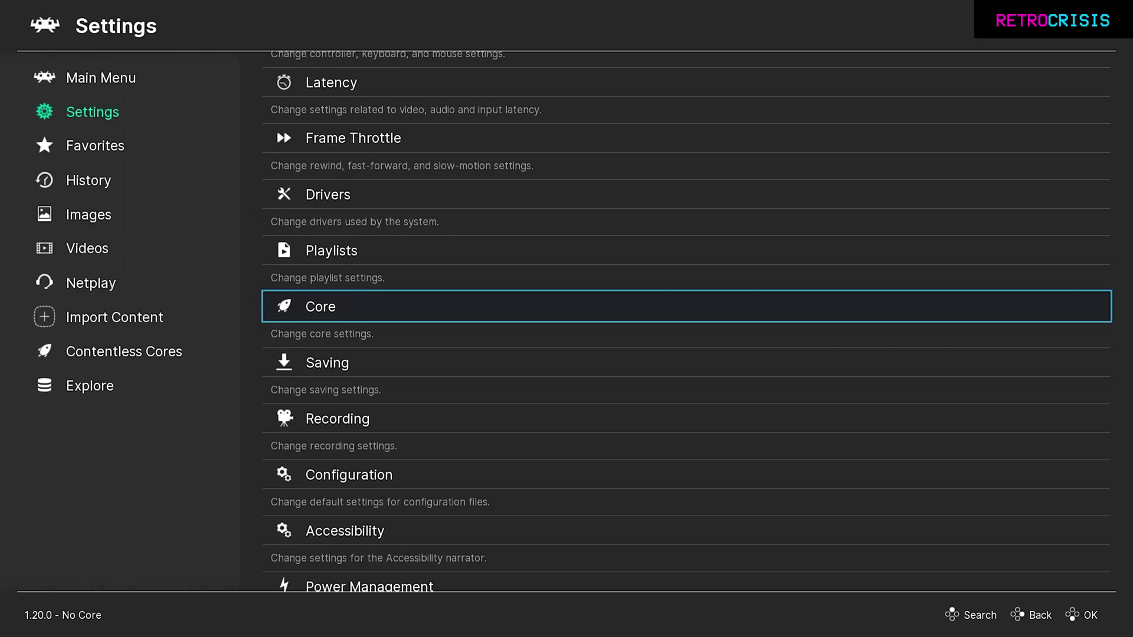
# Step: Return to the Main Menu and open the Online Updater
pyautogui.press('BackSpace')
pyautogui.press('Up')
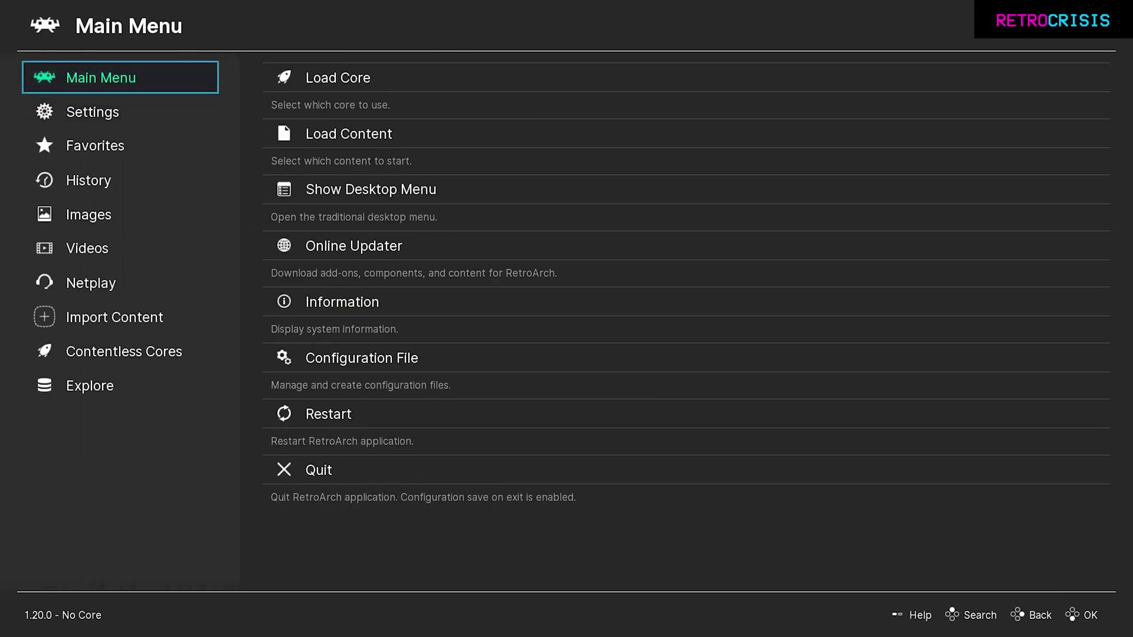
pyautogui.press('Right')
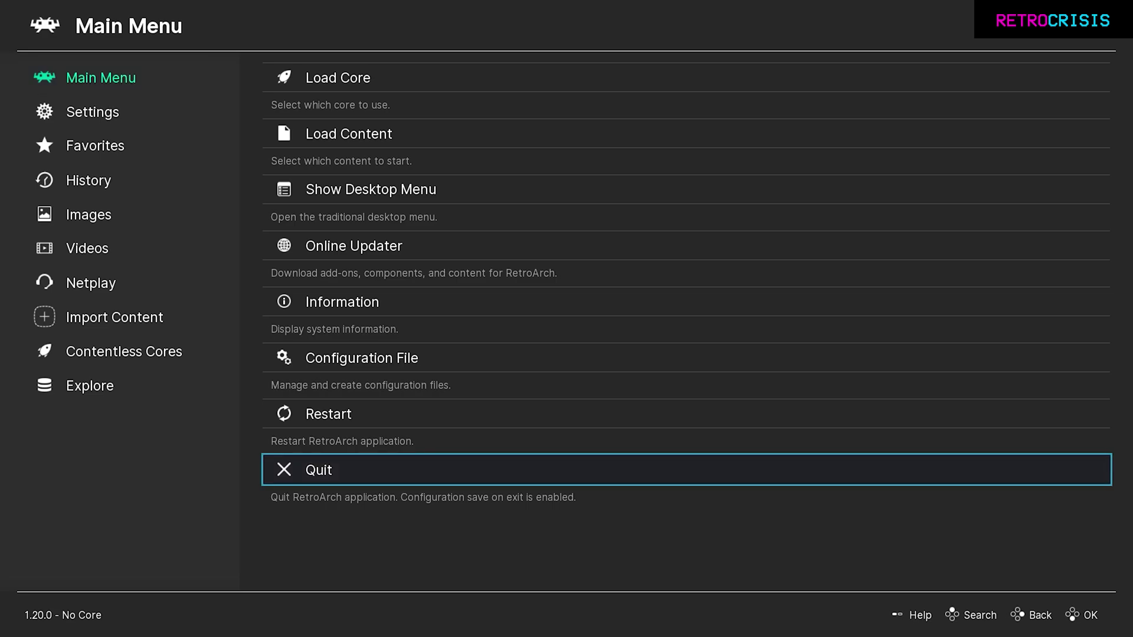
pyautogui.press('Up')
pyautogui.press('Up')
pyautogui.press('Up')
pyautogui.press('Up')
pyautogui.press('Return')
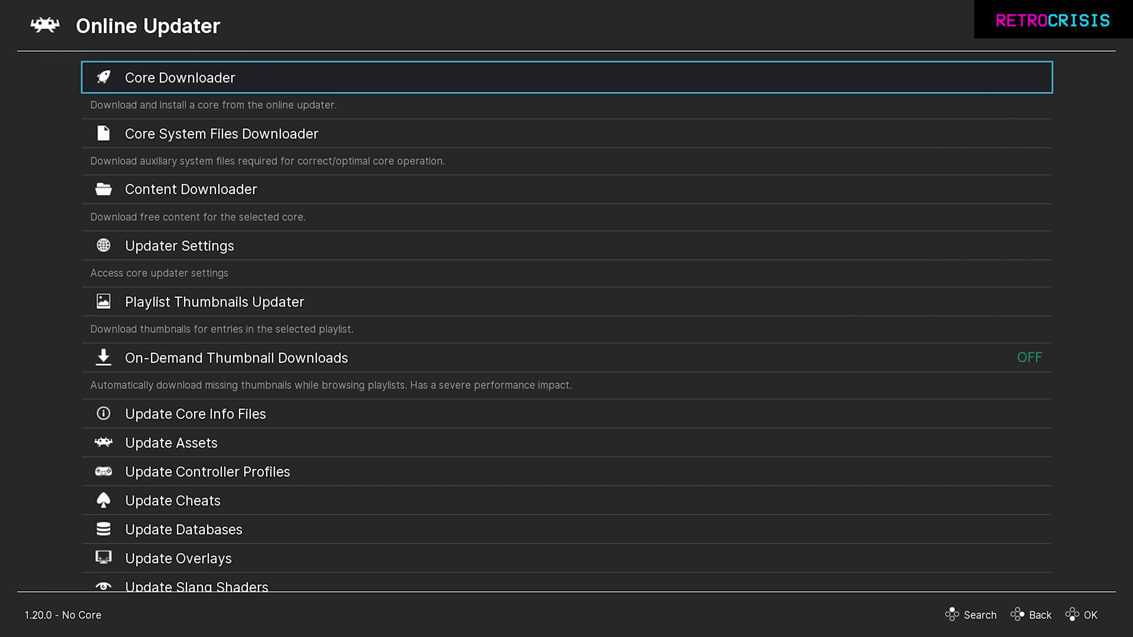
# Step: Download the slang shaders update with Update Slang Shaders and leave the Online Updater
pyautogui.press('Down')
pyautogui.press('Down')
pyautogui.press('Down')
pyautogui.press('Down')
pyautogui.press('Down')
pyautogui.press('Down')
pyautogui.press('Down')
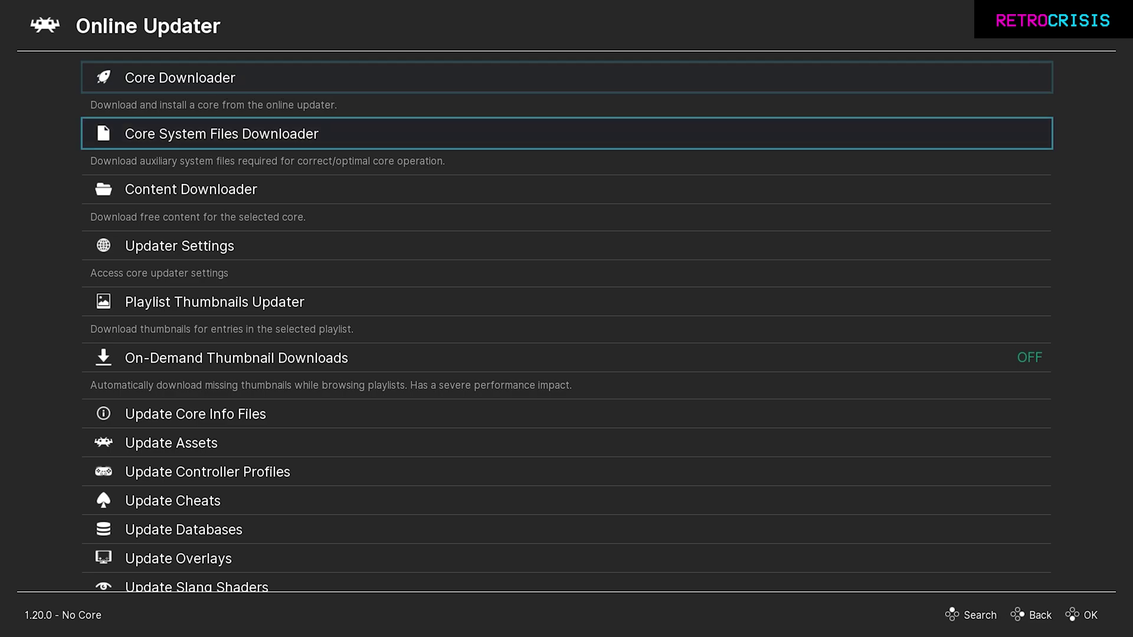
pyautogui.press('Down')
pyautogui.press('Down')
pyautogui.press('Down')
pyautogui.press('Down')
pyautogui.press('Down')
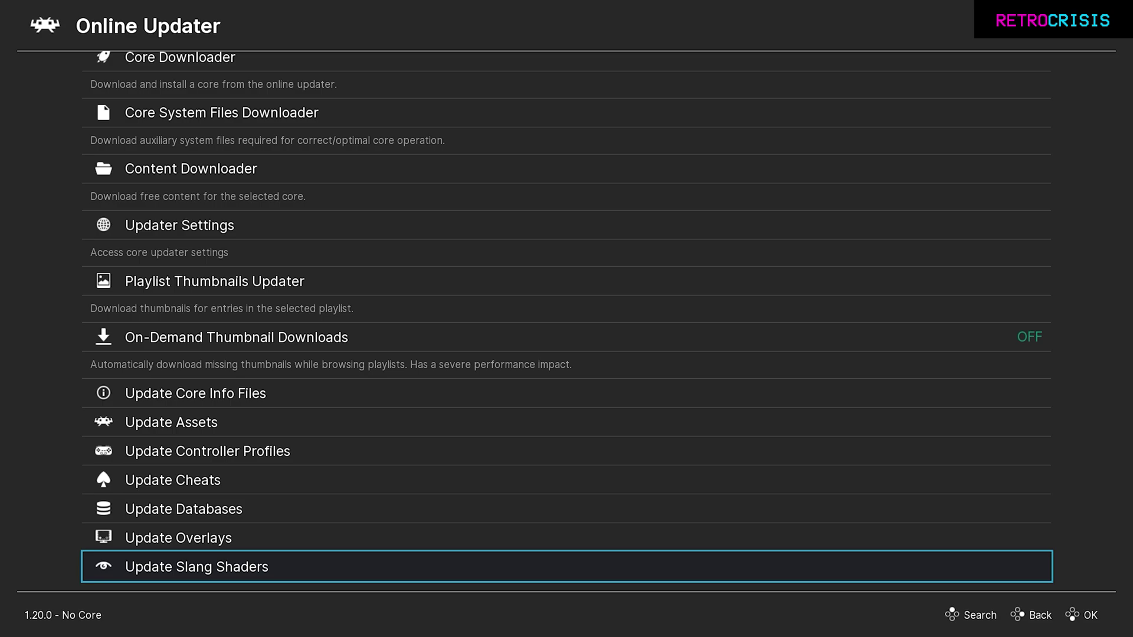
pyautogui.press('Return')
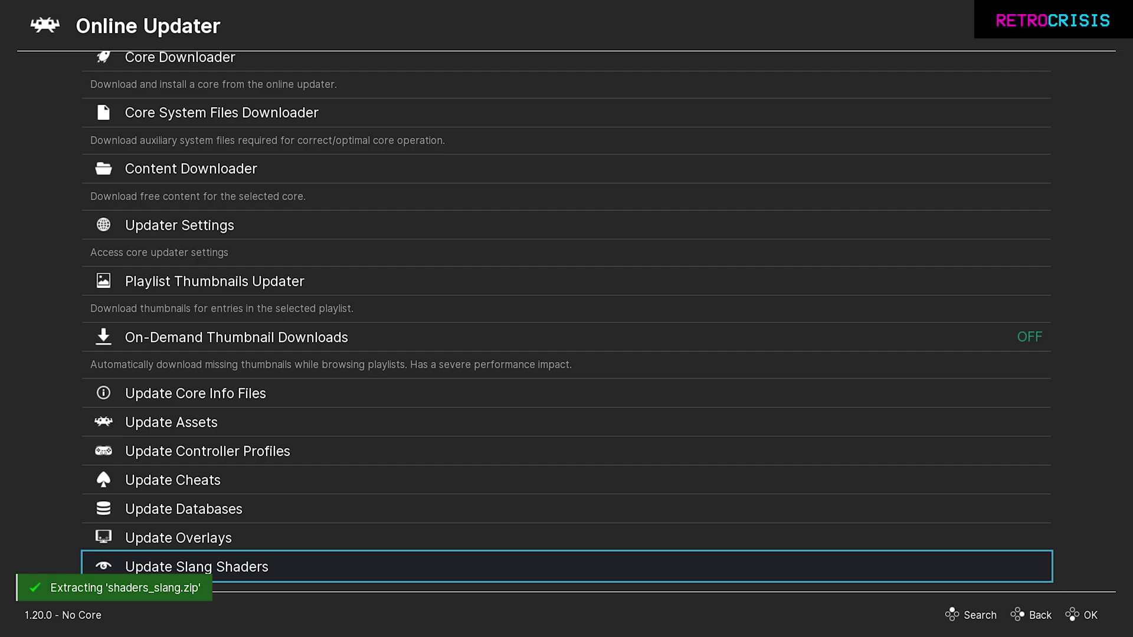
pyautogui.press('BackSpace')
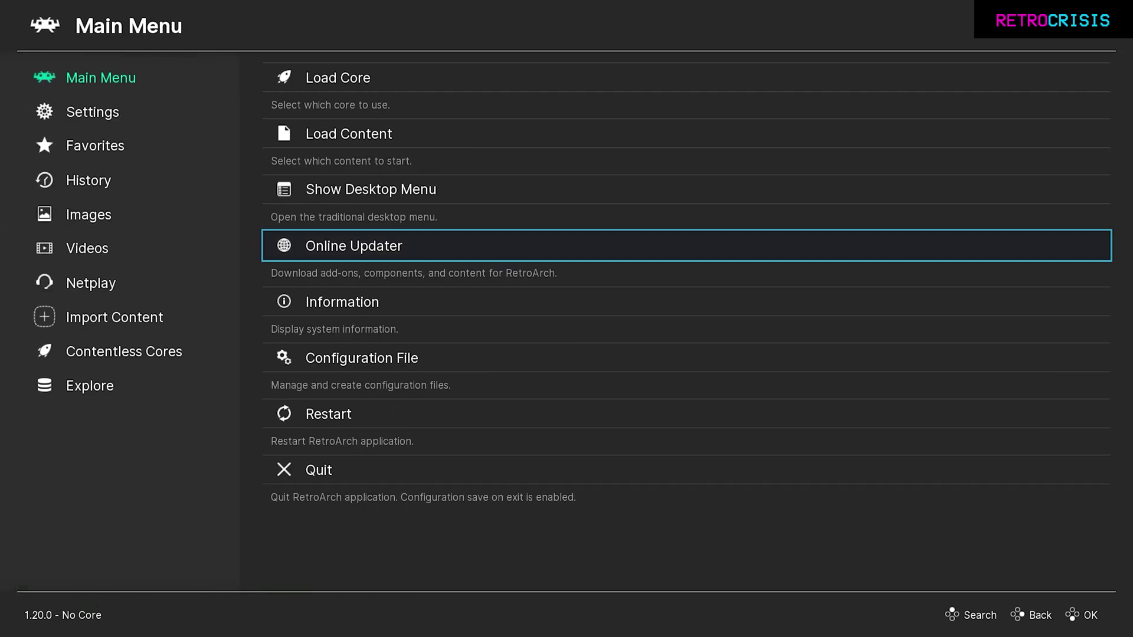
# Step: Open the Synchronization page of the Video settings
pyautogui.press('Left')
pyautogui.press('Down')
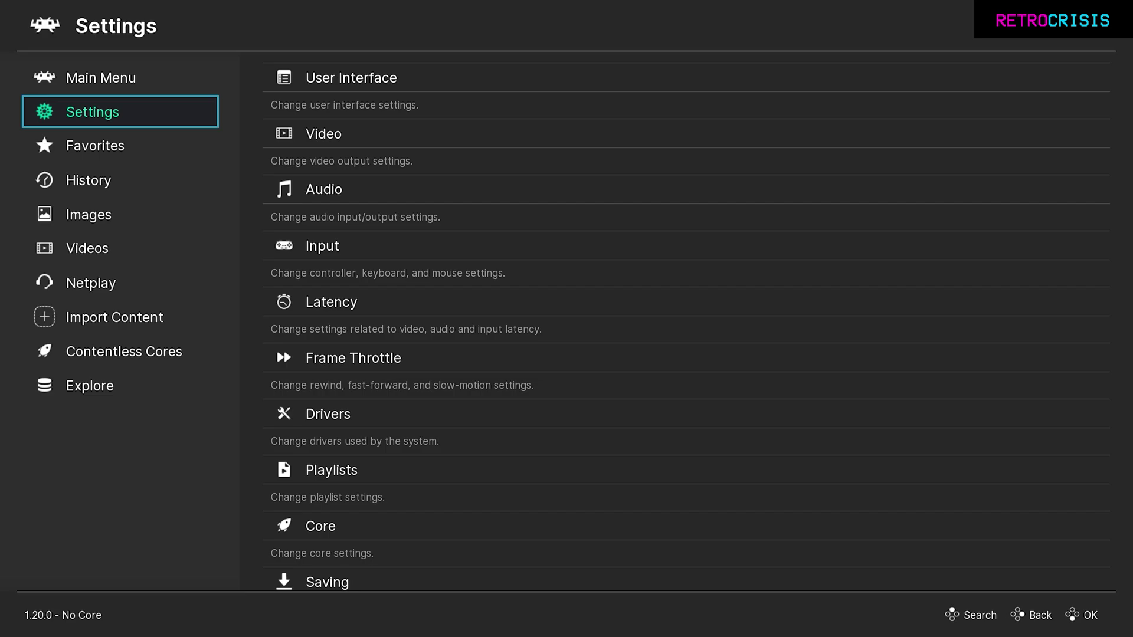
pyautogui.press('Right')
pyautogui.press('Down')
pyautogui.press('Down')
pyautogui.press('Down')
pyautogui.press('Up')
pyautogui.press('Up')
pyautogui.press('Up')
pyautogui.press('Up')
pyautogui.press('Up')
pyautogui.press('Up')
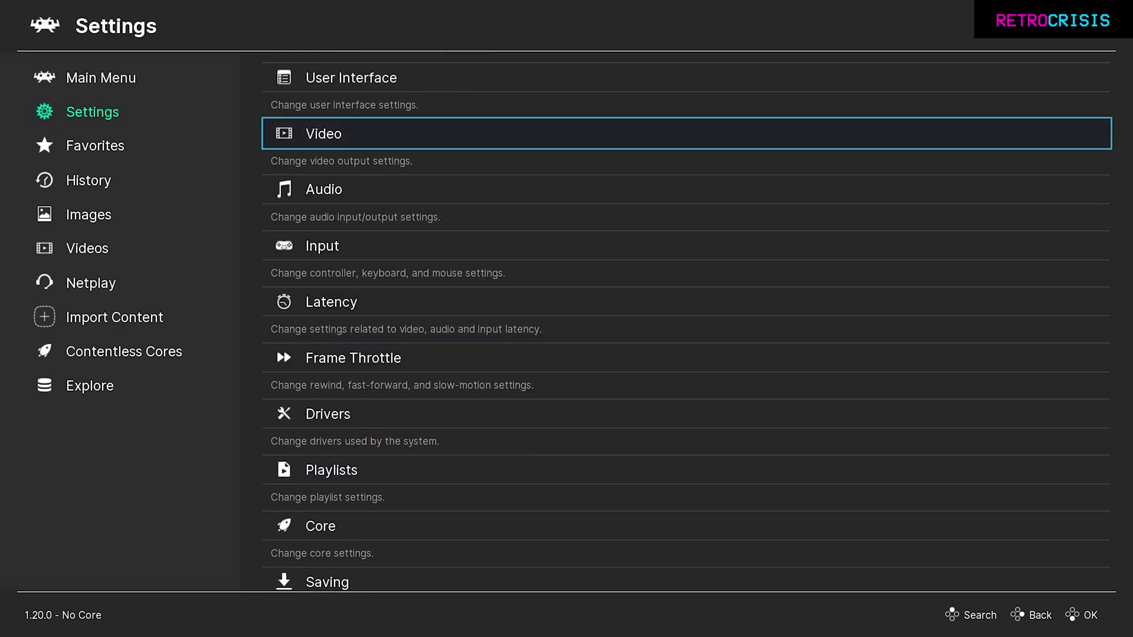
pyautogui.press('Return')
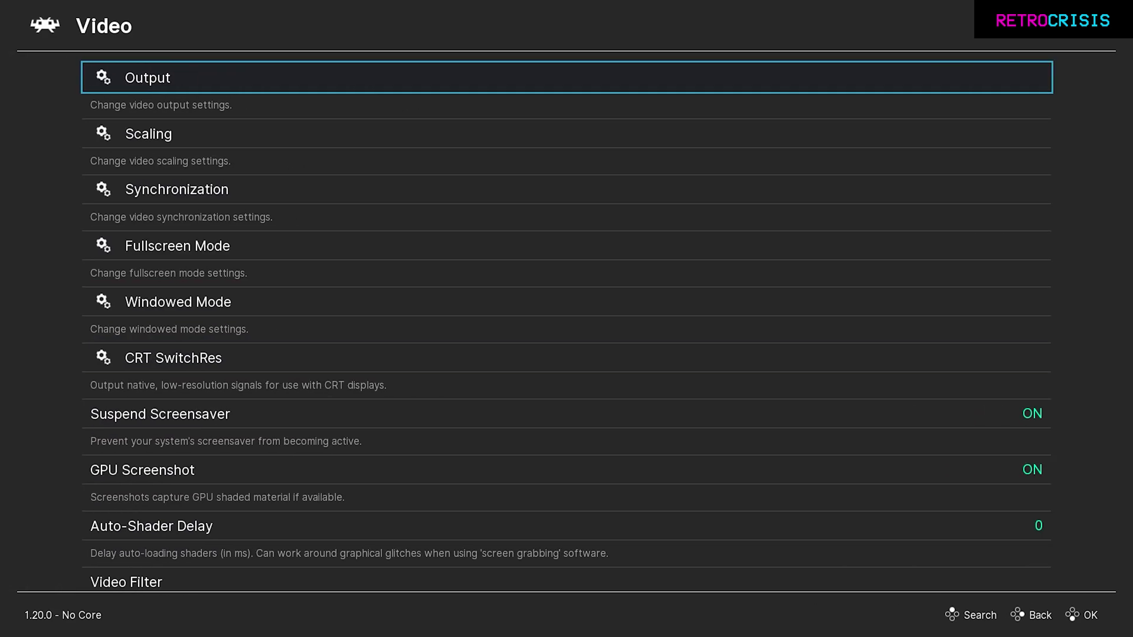
pyautogui.press('Down')
pyautogui.press('Down')
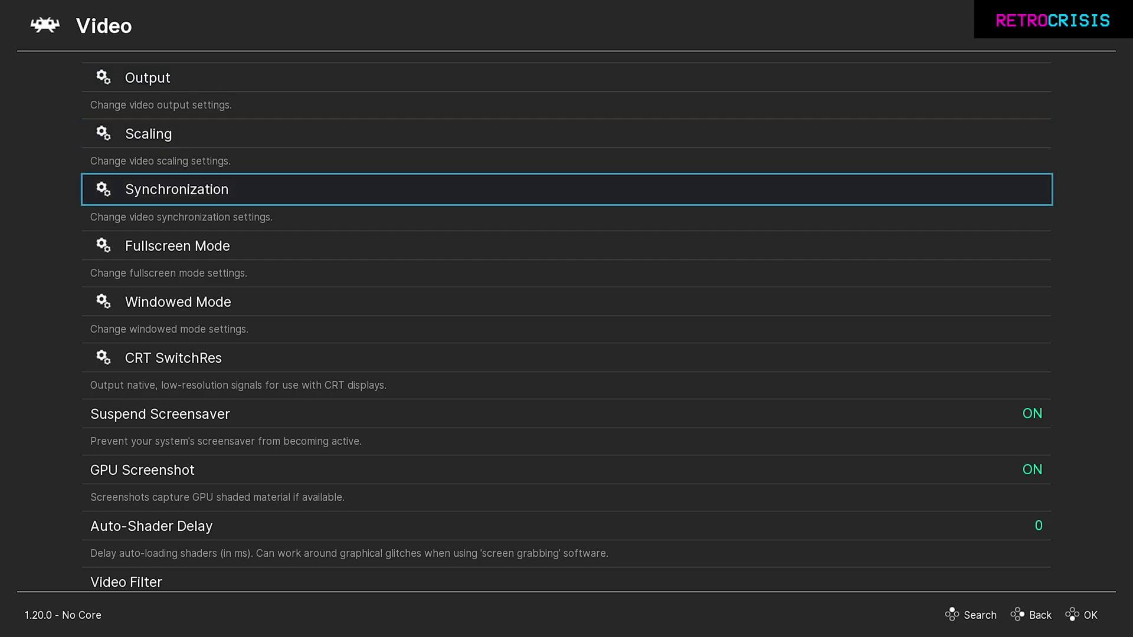
pyautogui.press('Return')
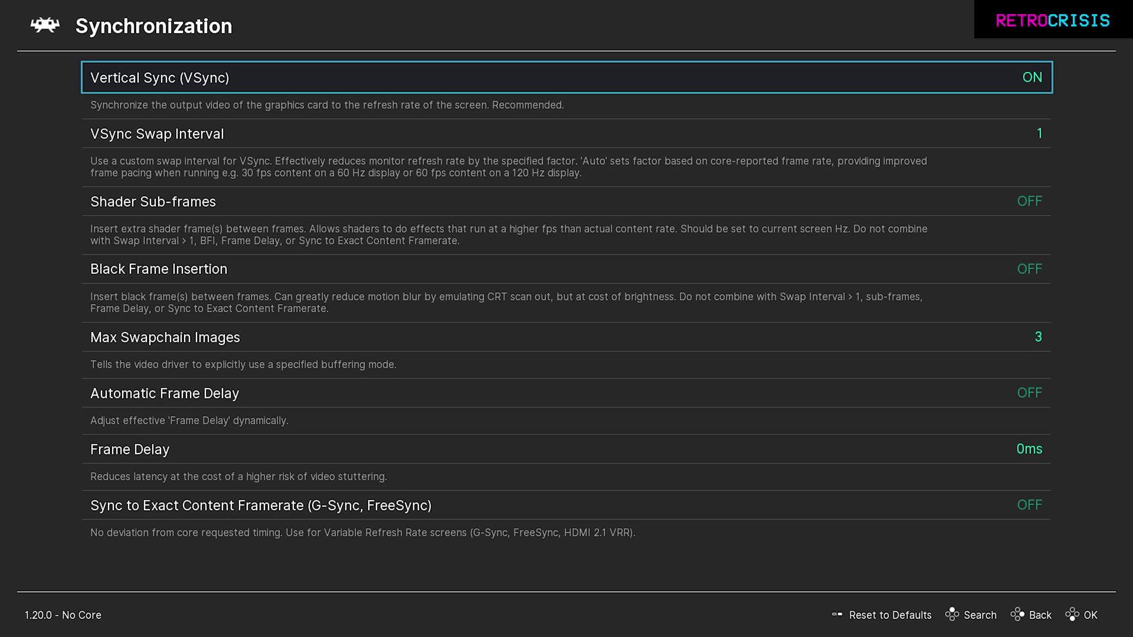
# Step: Set Shader Sub-frames to "4 - For 240Hz Display Refresh Rate"
pyautogui.press('Down')
pyautogui.press('Down')
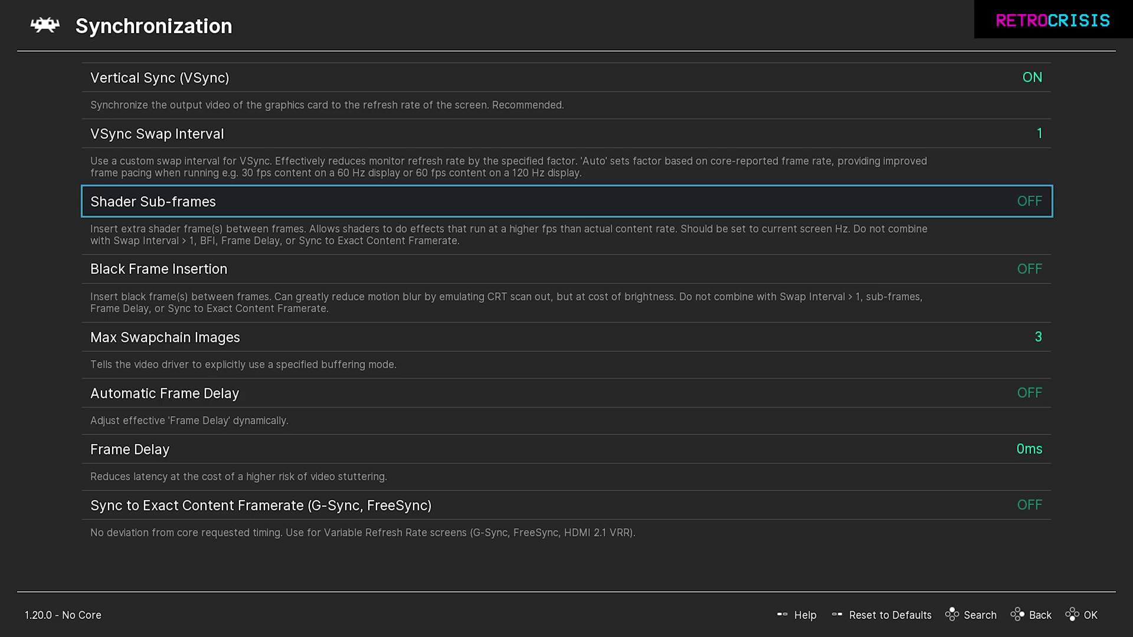
pyautogui.press('Return')
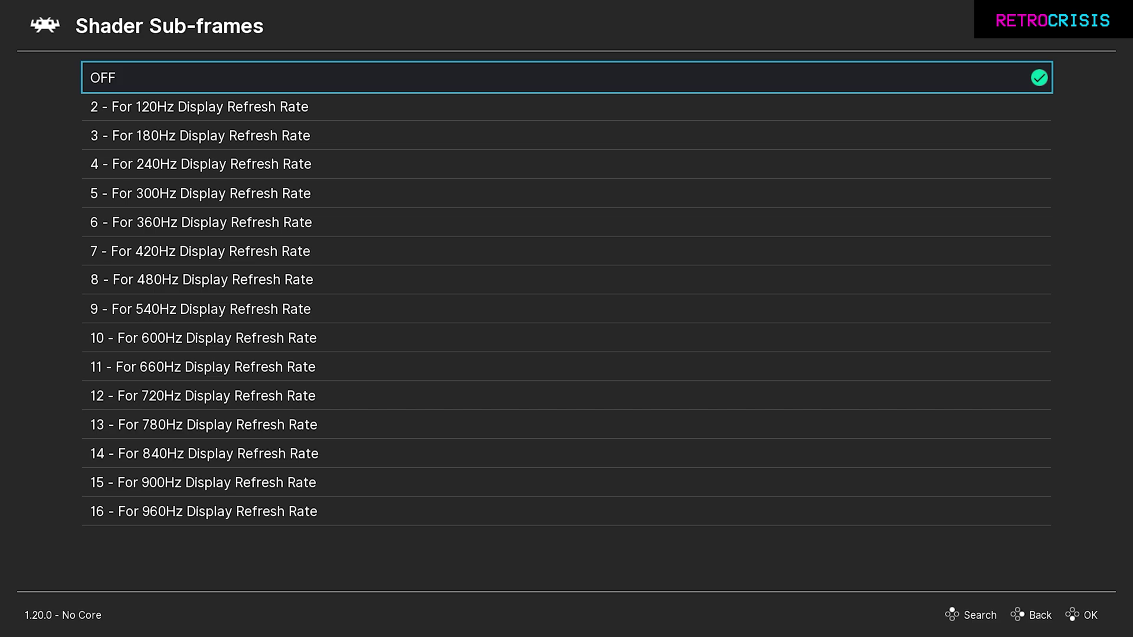
pyautogui.press('Down')
pyautogui.press('Down')
pyautogui.press('Down')
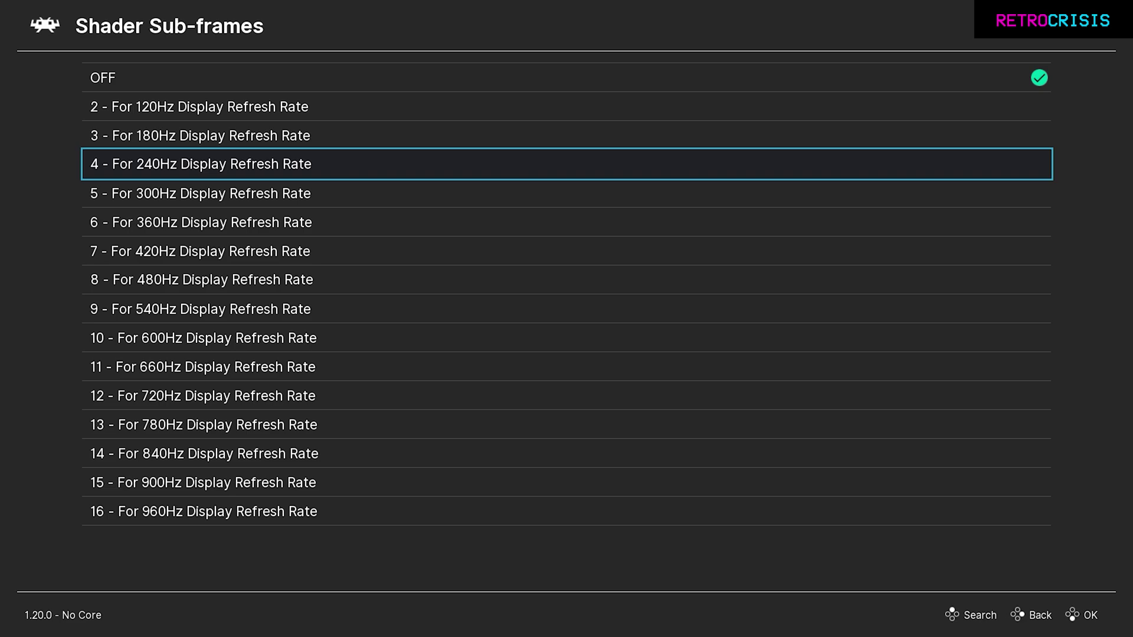
pyautogui.press('Return')
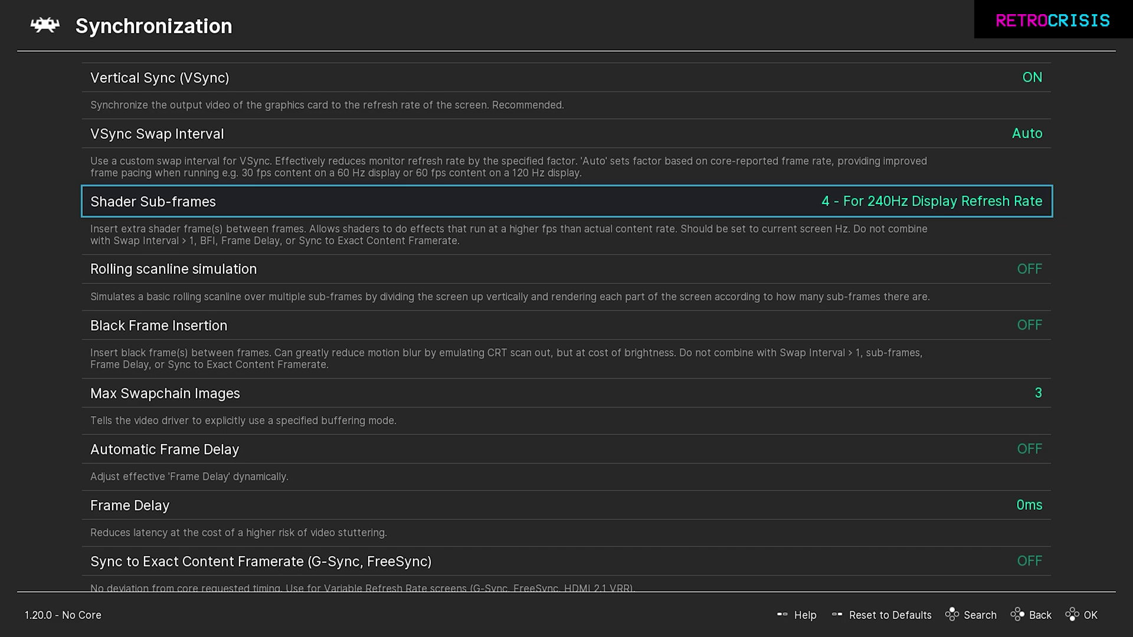
# Step: Check the Sync to Exact Content Framerate option and return from the Synchronization page to the Main Menu
pyautogui.click(261, 561)
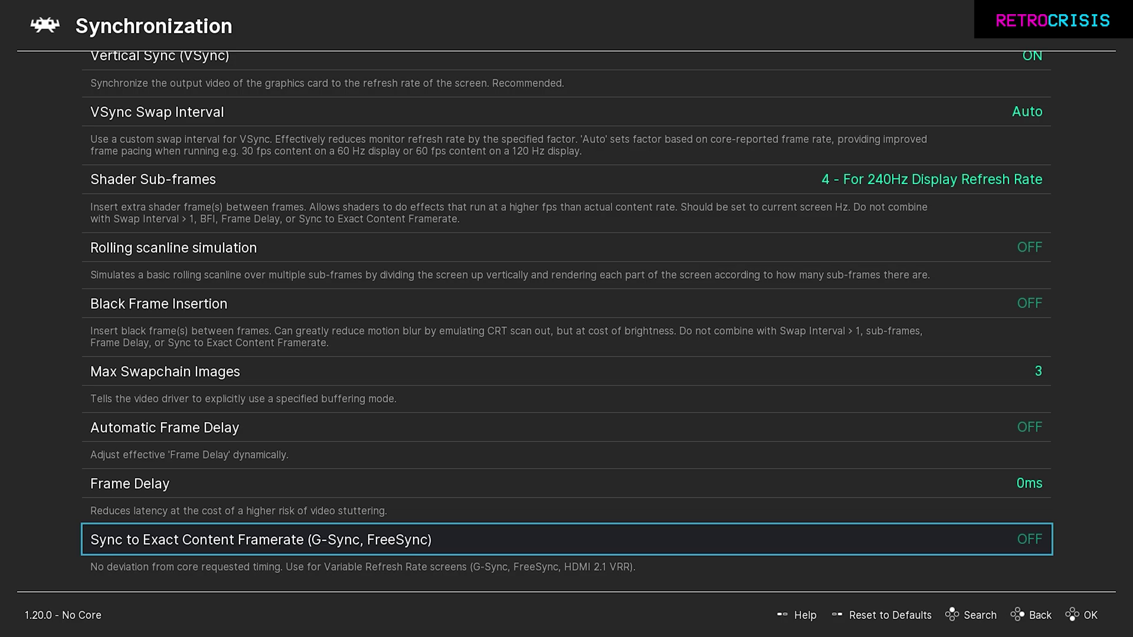
pyautogui.press('BackSpace')
pyautogui.press('BackSpace')
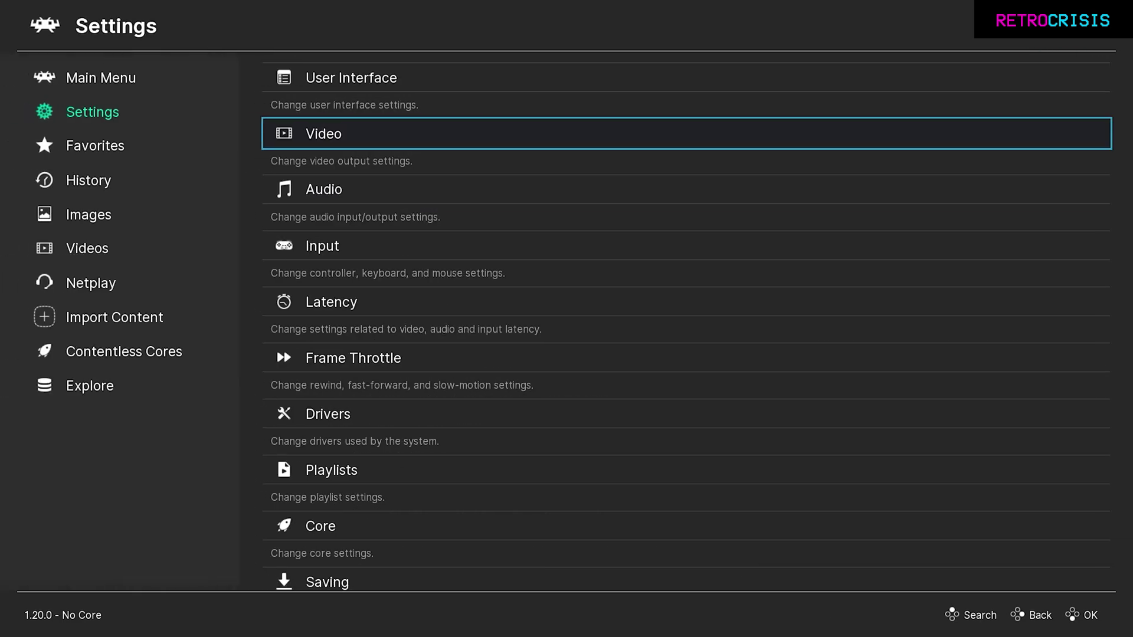
pyautogui.press('BackSpace')
pyautogui.press('Up')
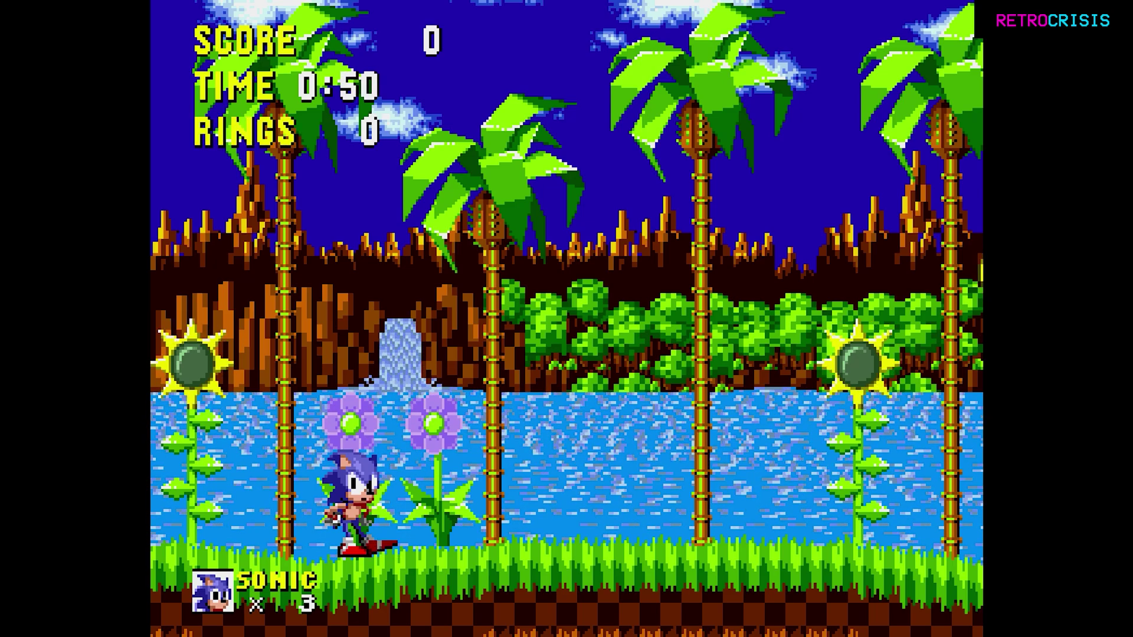
# Step: Open the running game's Quick Menu and go into its Shaders page
pyautogui.press('F1')
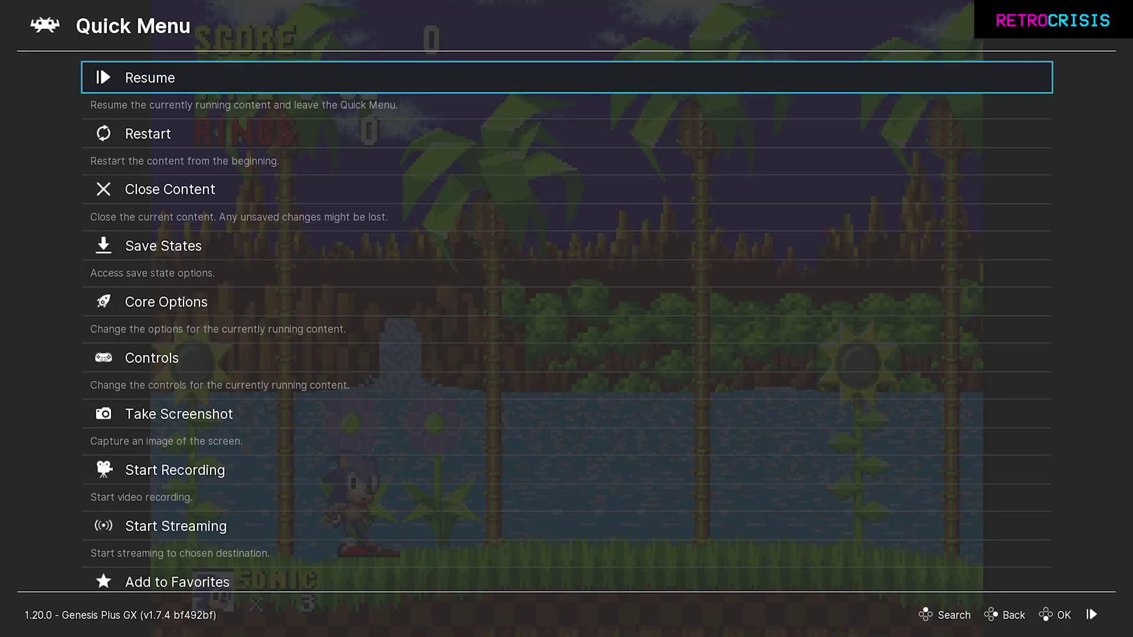
pyautogui.press('Down')
pyautogui.press('Down')
pyautogui.press('Down')
pyautogui.press('Down')
pyautogui.press('Down')
pyautogui.press('Down')
pyautogui.press('Down')
pyautogui.press('Down')
pyautogui.press('Down')
pyautogui.press('Down')
pyautogui.press('Down')
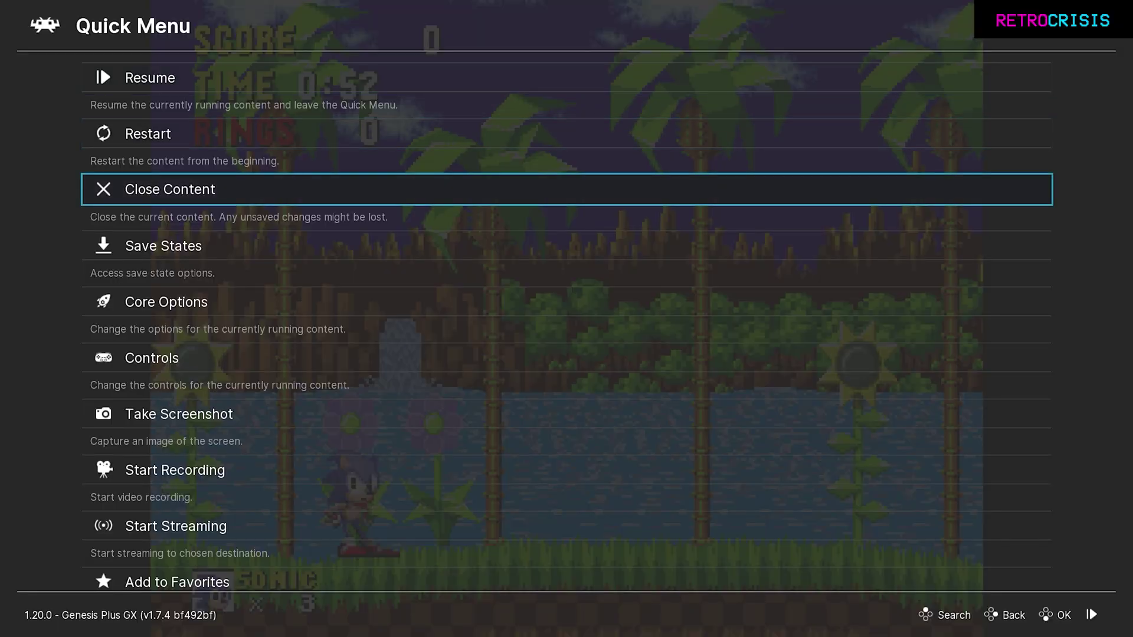
pyautogui.press('Down')
pyautogui.press('Down')
pyautogui.press('Down')
pyautogui.press('Down')
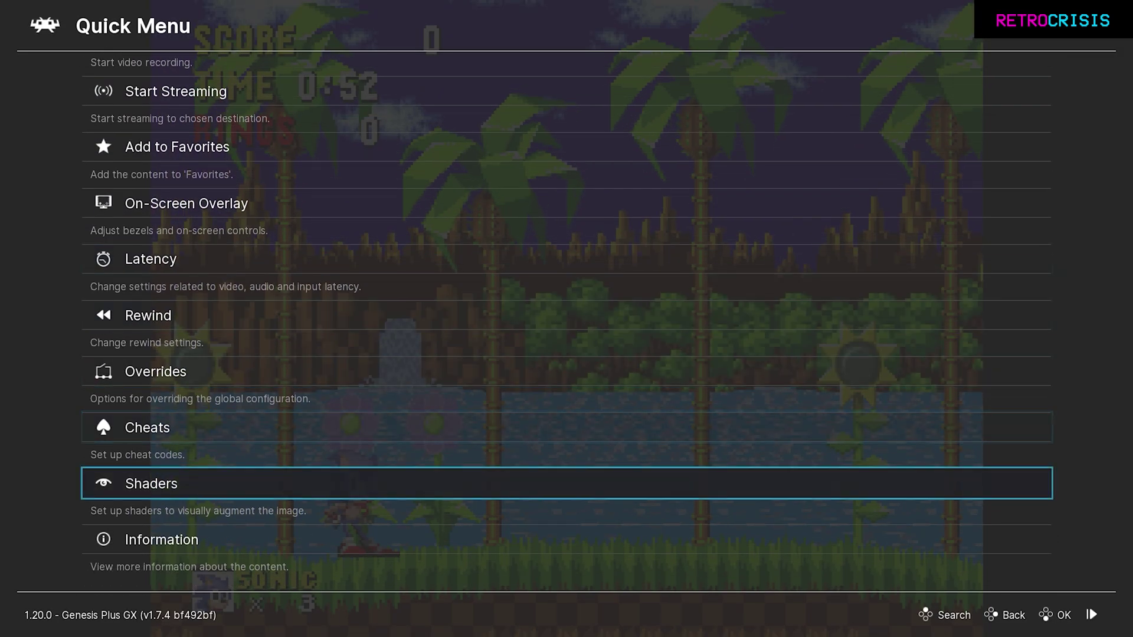
pyautogui.press('Return')
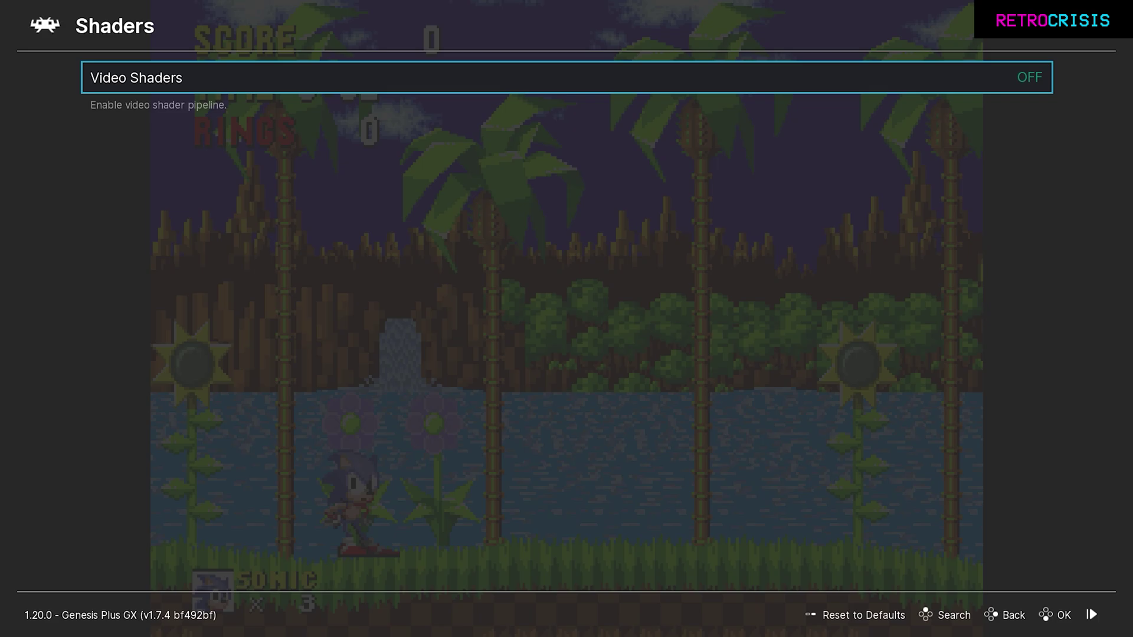
# Step: Turn Video Shaders on and open the Load Preset file browser
pyautogui.press('Right')
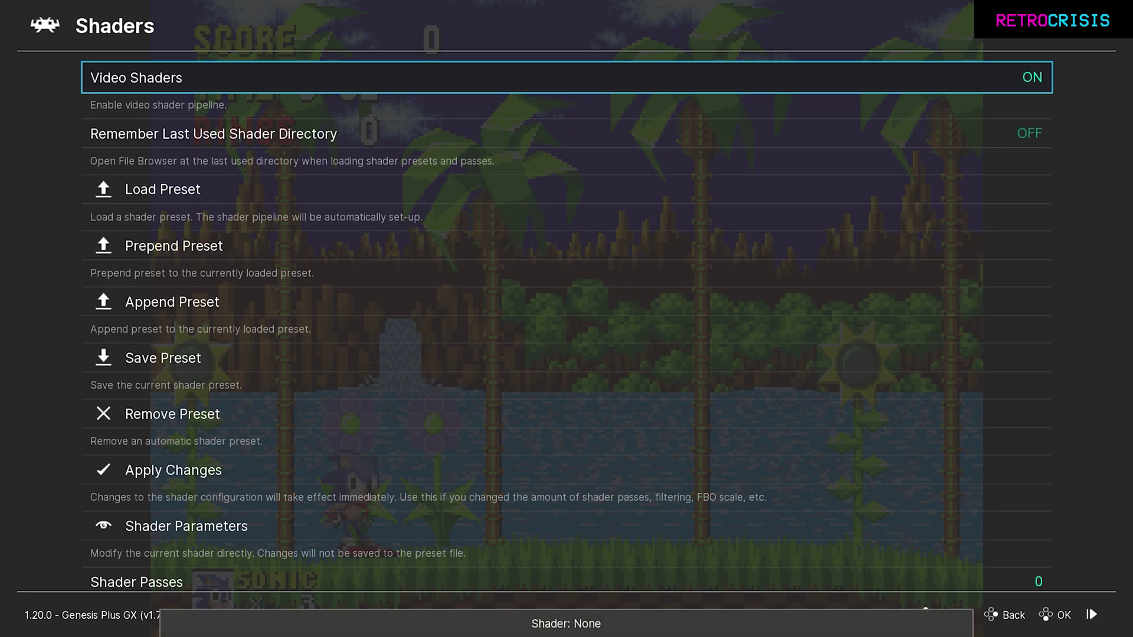
pyautogui.press('Down')
pyautogui.press('Down')
pyautogui.press('Return')
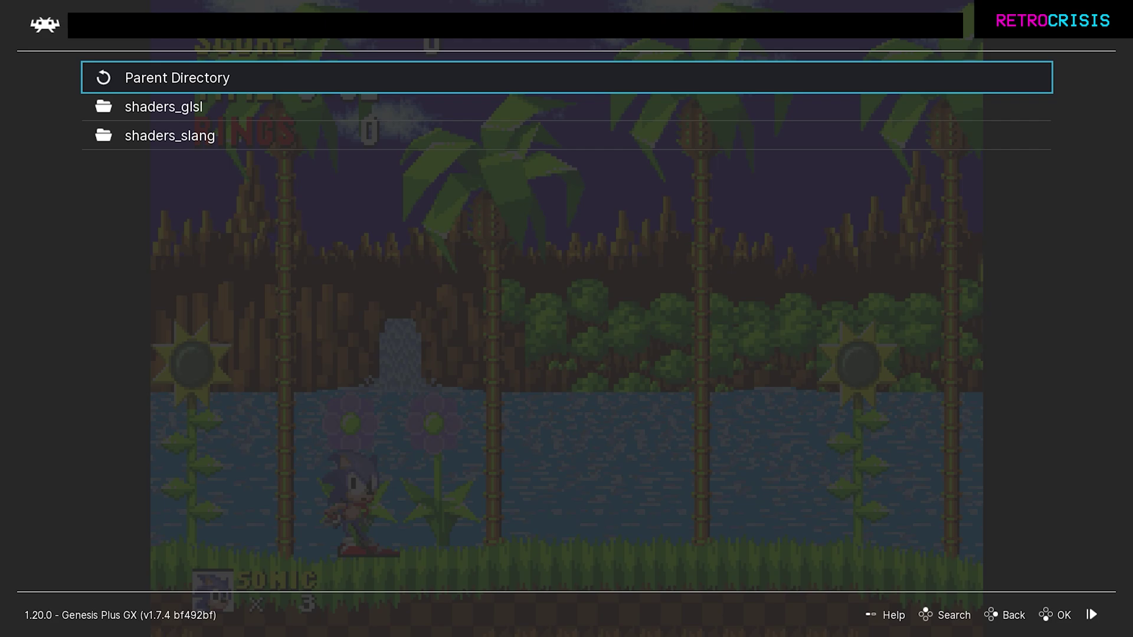
# Step: Browse into the shaders_slang folder and open its subframe-bfi subfolder
pyautogui.press('Down')
pyautogui.press('Down')
pyautogui.press('Return')
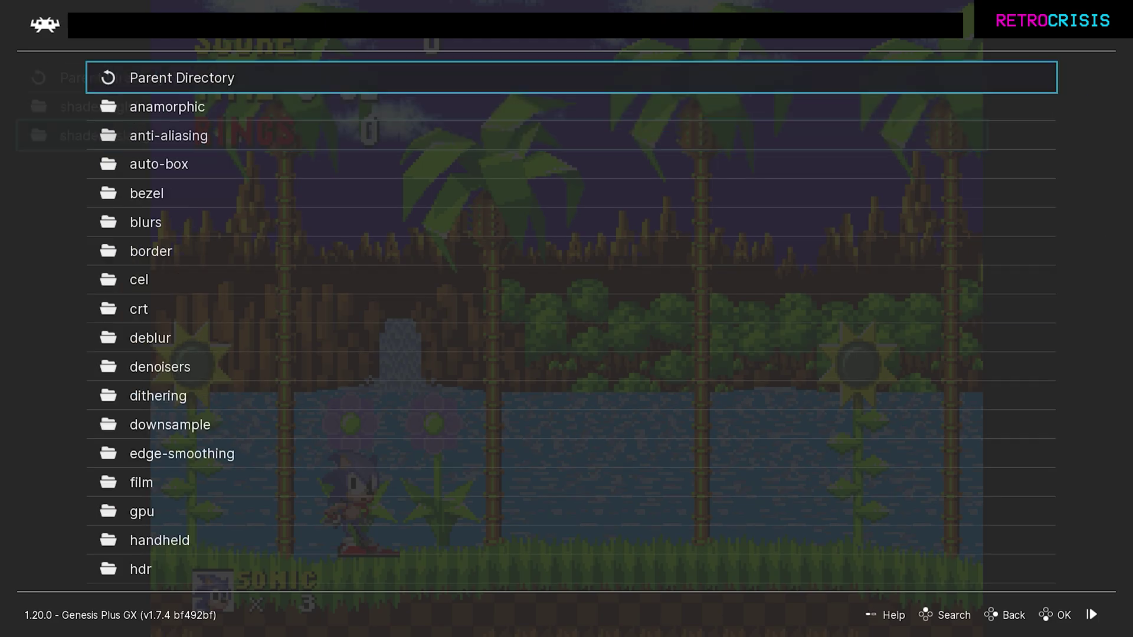
pyautogui.press('Down')
pyautogui.press('Down')
pyautogui.press('Down')
pyautogui.press('Down')
pyautogui.press('Down')
pyautogui.press('Down')
pyautogui.press('Down')
pyautogui.press('Down')
pyautogui.press('Down')
pyautogui.press('Down')
pyautogui.press('Down')
pyautogui.press('Down')
pyautogui.press('Down')
pyautogui.press('Down')
pyautogui.press('Down')
pyautogui.press('Down')
pyautogui.press('Down')
pyautogui.press('Down')
pyautogui.press('Down')
pyautogui.press('Down')
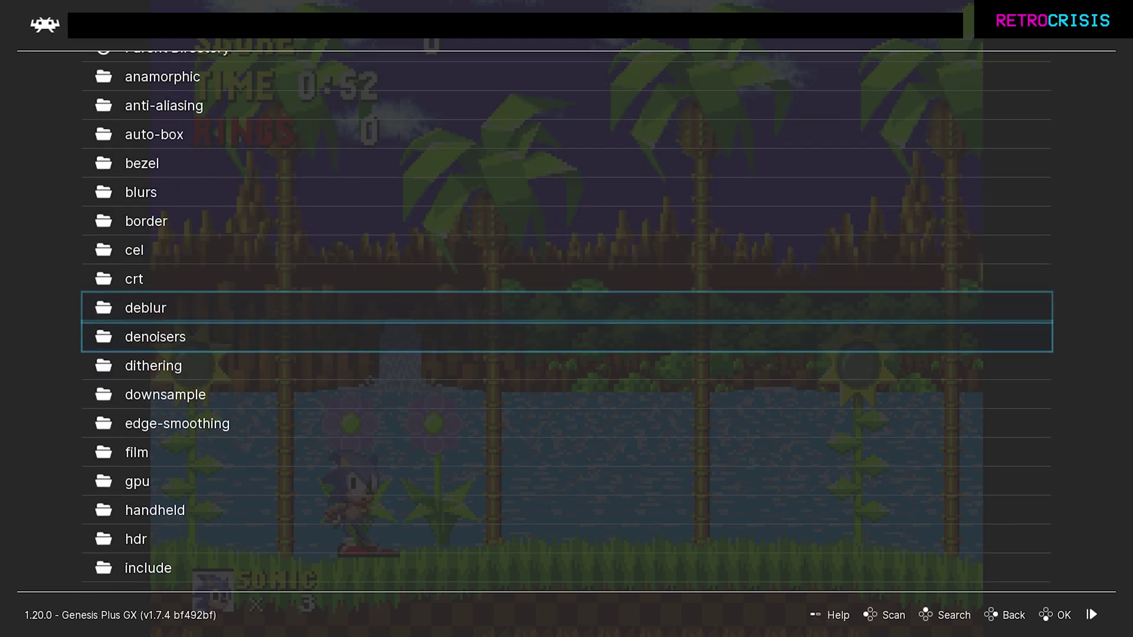
pyautogui.press('Down')
pyautogui.press('Down')
pyautogui.press('Down')
pyautogui.press('Down')
pyautogui.press('Down')
pyautogui.press('Down')
pyautogui.press('Down')
pyautogui.press('Down')
pyautogui.press('Down')
pyautogui.press('Down')
pyautogui.press('Down')
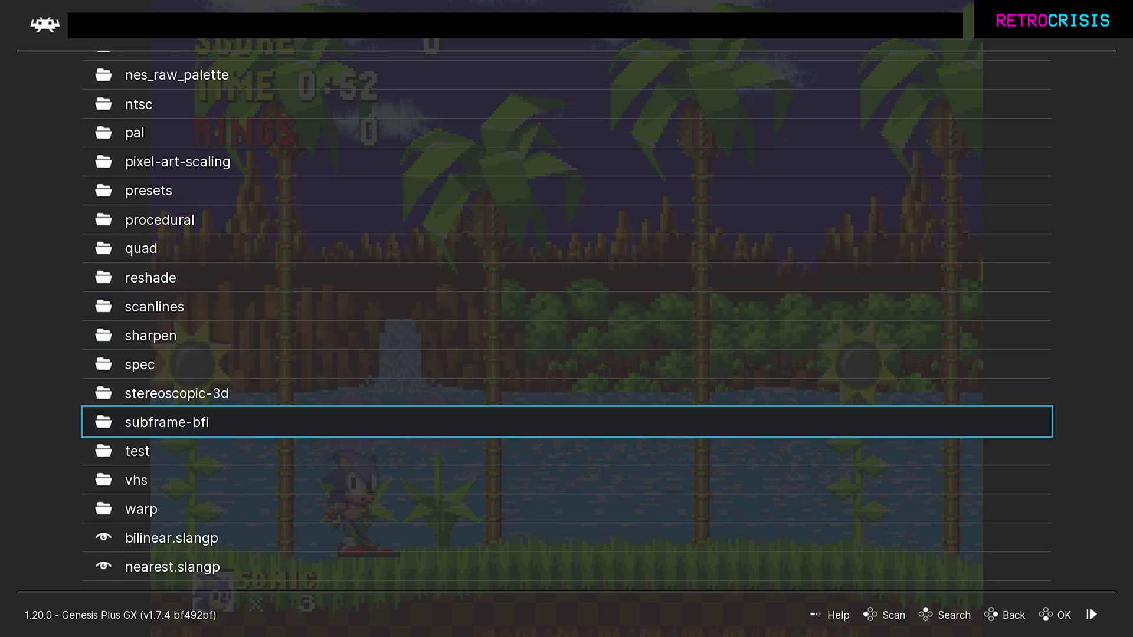
pyautogui.press('Return')
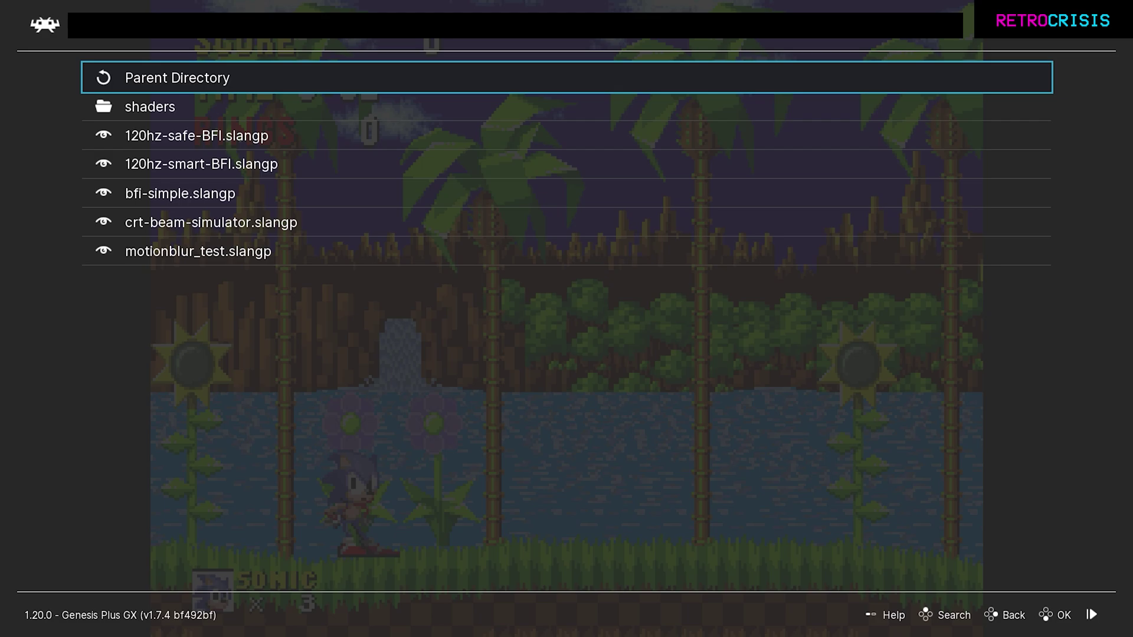
# Step: Load the crt-beam-simulator.slangp shader preset
pyautogui.press('Down')
pyautogui.press('Down')
pyautogui.press('Down')
pyautogui.press('Down')
pyautogui.press('Down')
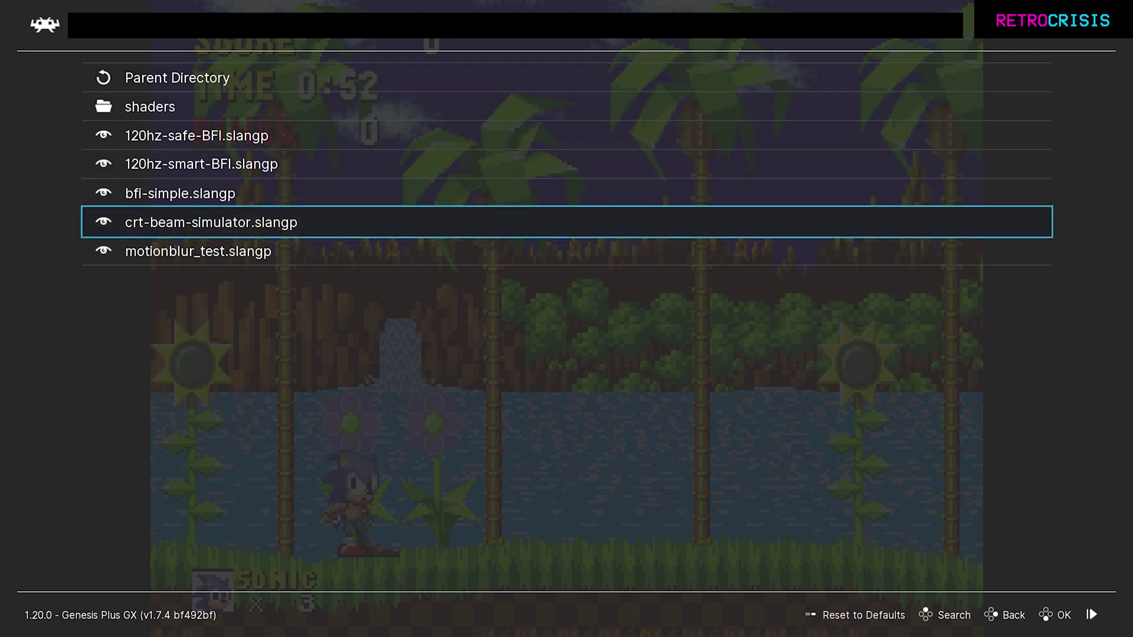
pyautogui.press('Return')
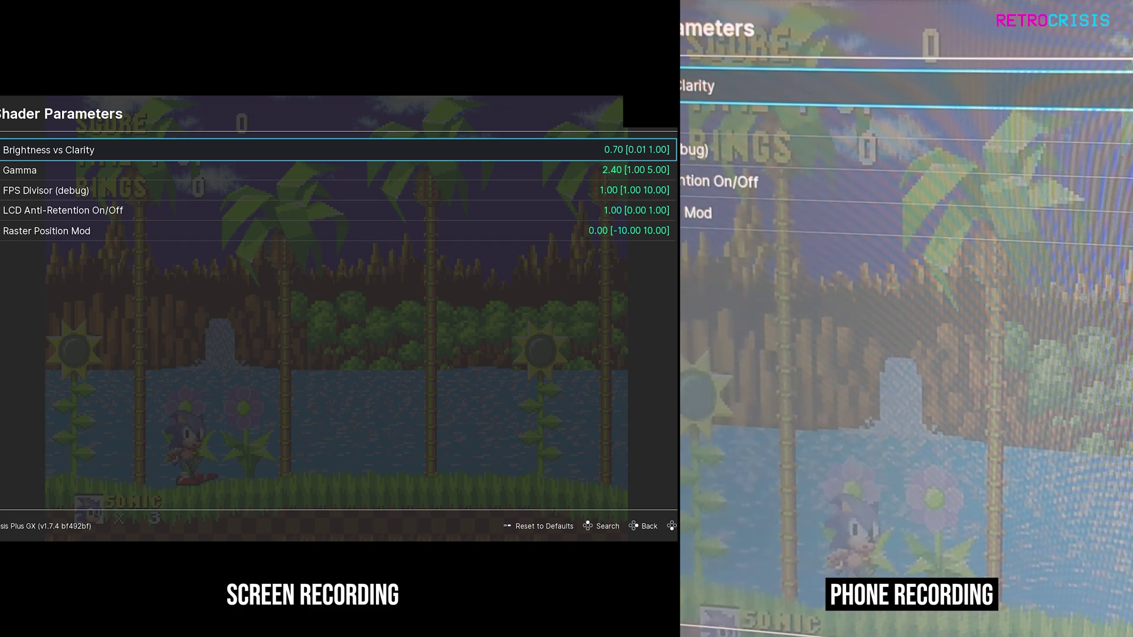
# Step: Set the Brightness vs Clarity shader parameter to 0.01
pyautogui.press('Return')
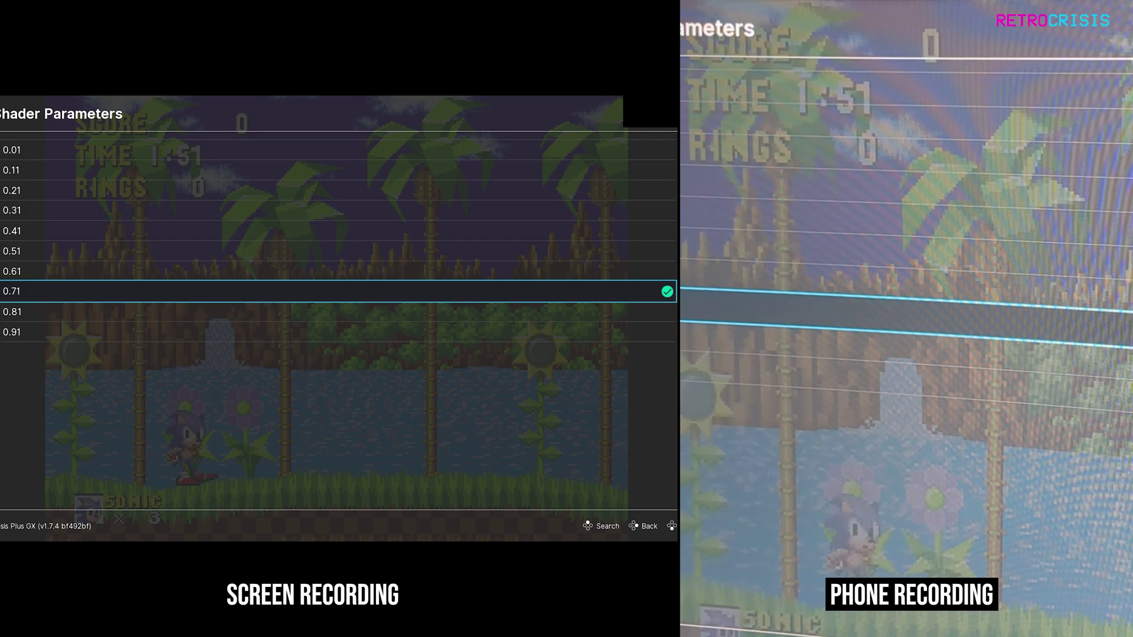
pyautogui.press('Up')
pyautogui.press('Up')
pyautogui.press('Up')
pyautogui.press('Up')
pyautogui.press('Up')
pyautogui.press('Up')
pyautogui.press('Up')
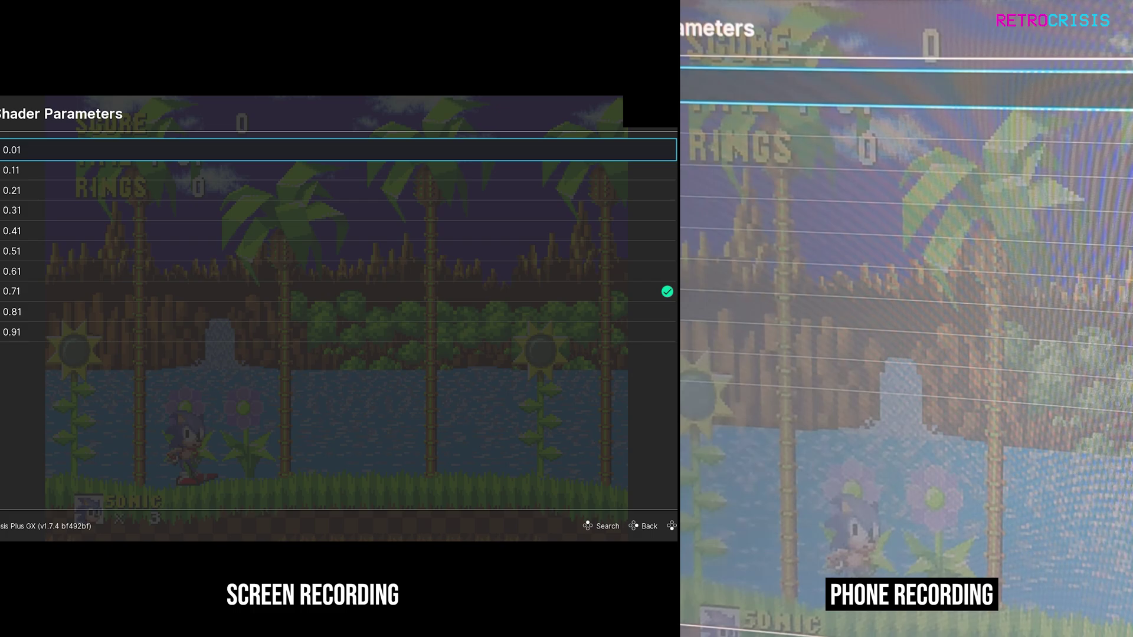
pyautogui.press('Return')
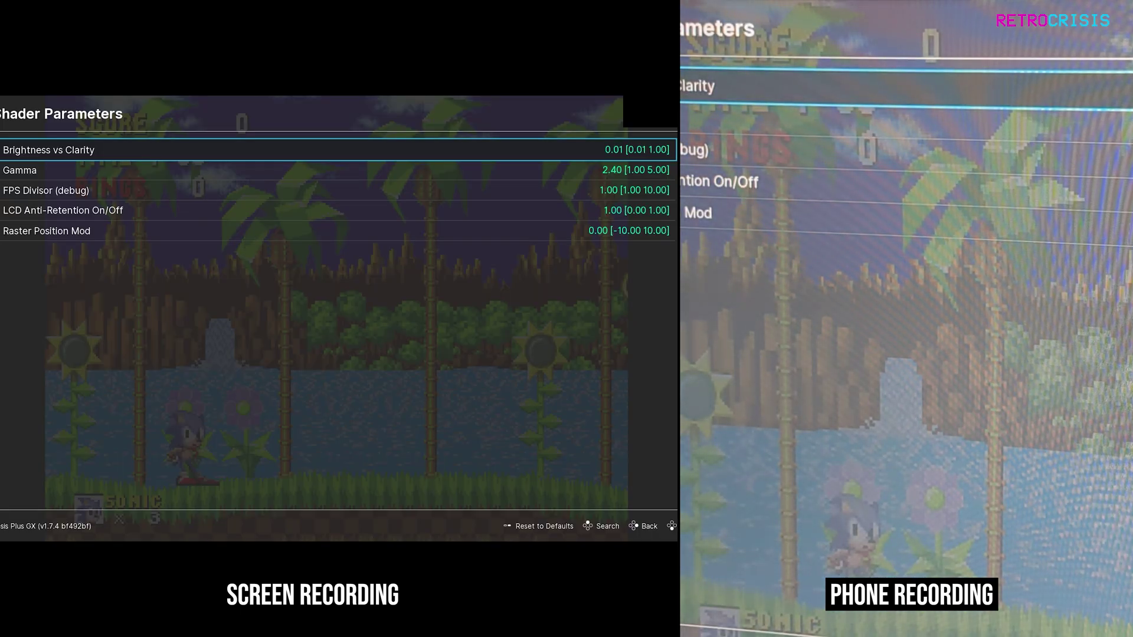
# Step: Set the Brightness vs Clarity shader parameter to 0.91 and preview the effect in the game
pyautogui.press('Return')
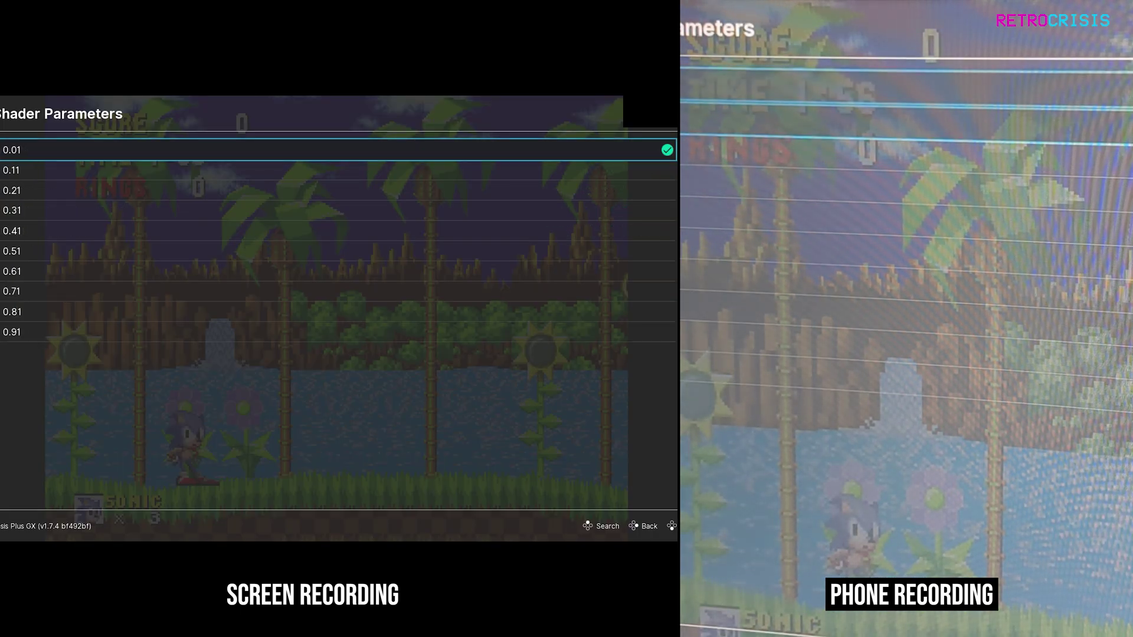
pyautogui.press('Down')
pyautogui.press('Down')
pyautogui.press('Down')
pyautogui.press('Down')
pyautogui.press('Down')
pyautogui.press('Down')
pyautogui.press('Down')
pyautogui.press('Down')
pyautogui.press('Down')
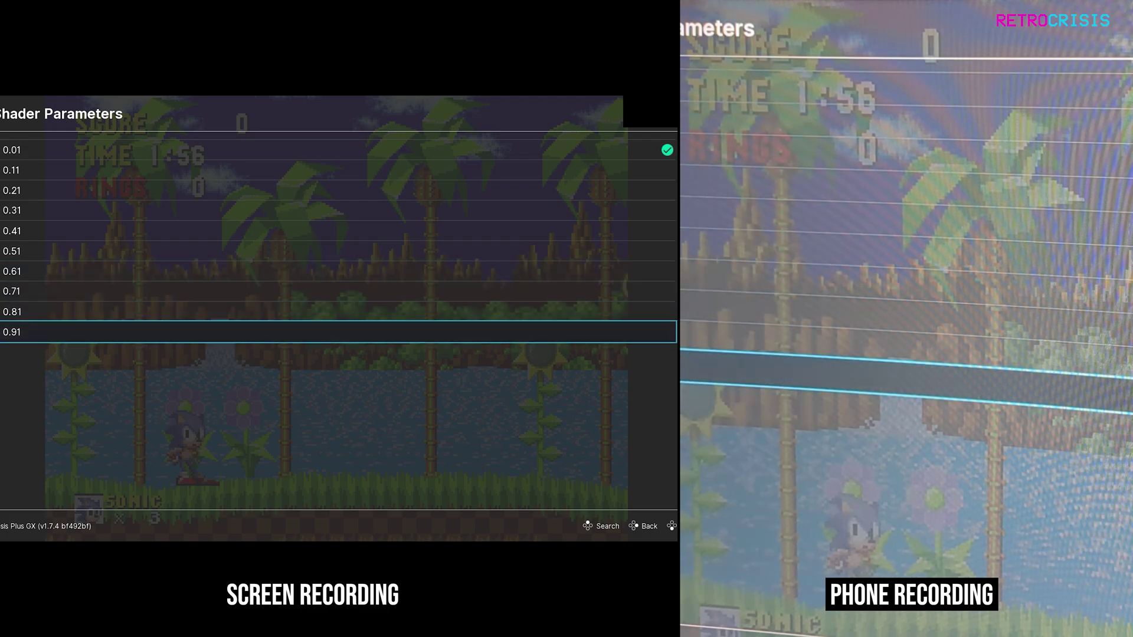
pyautogui.press('Return')
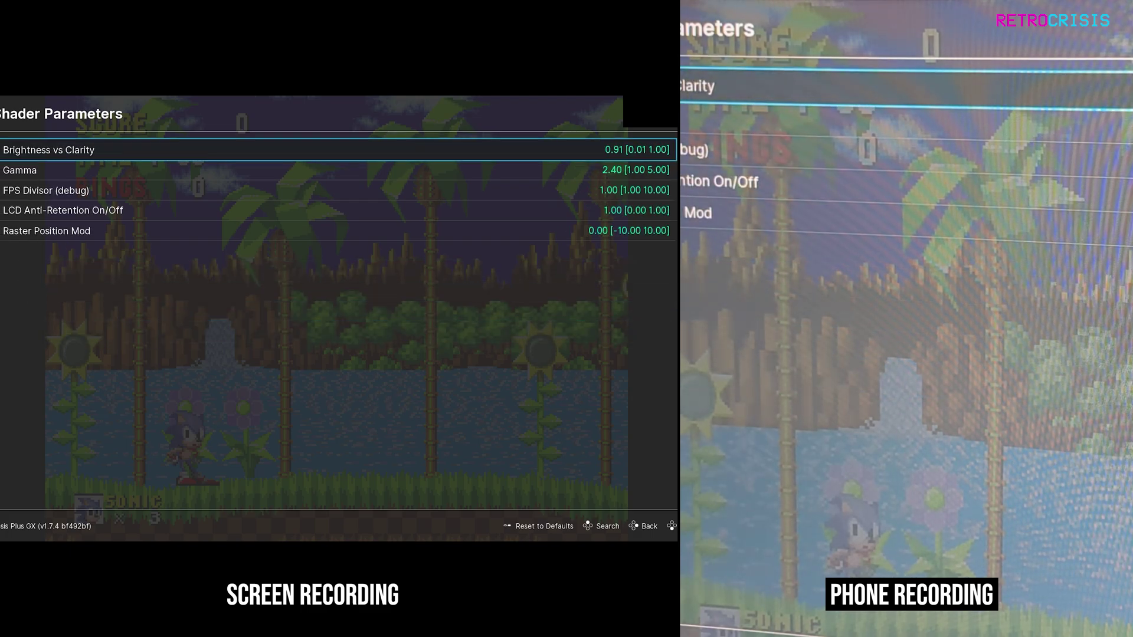
pyautogui.press('F1')
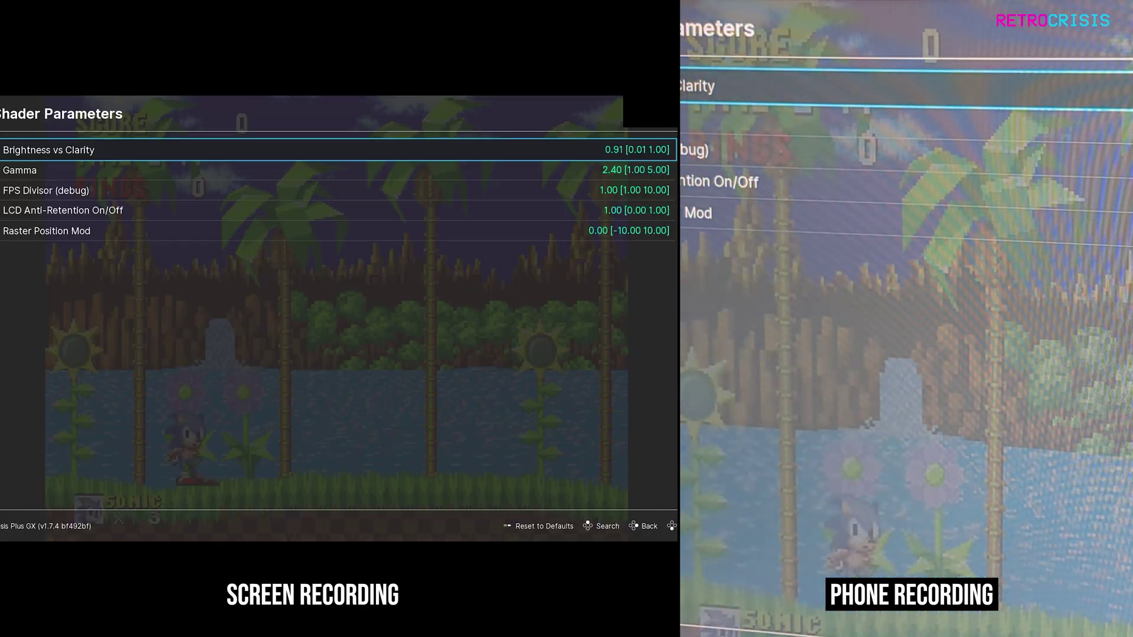
# Step: Set the Gamma shader parameter to 5.00 and preview the effect in the game
pyautogui.press('Down')
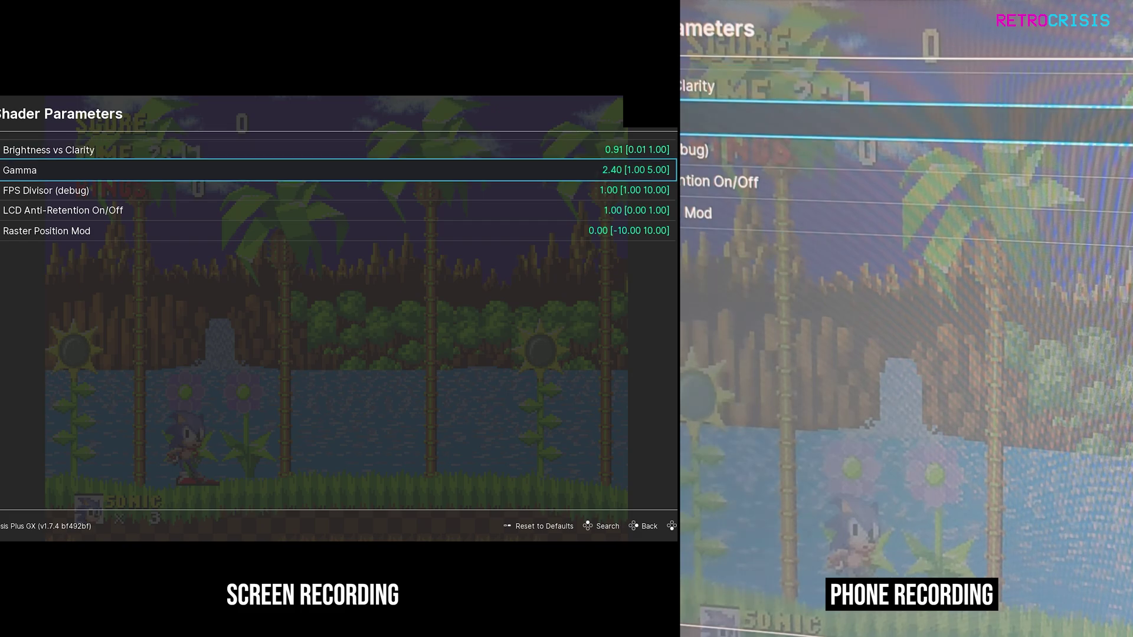
pyautogui.press('Return')
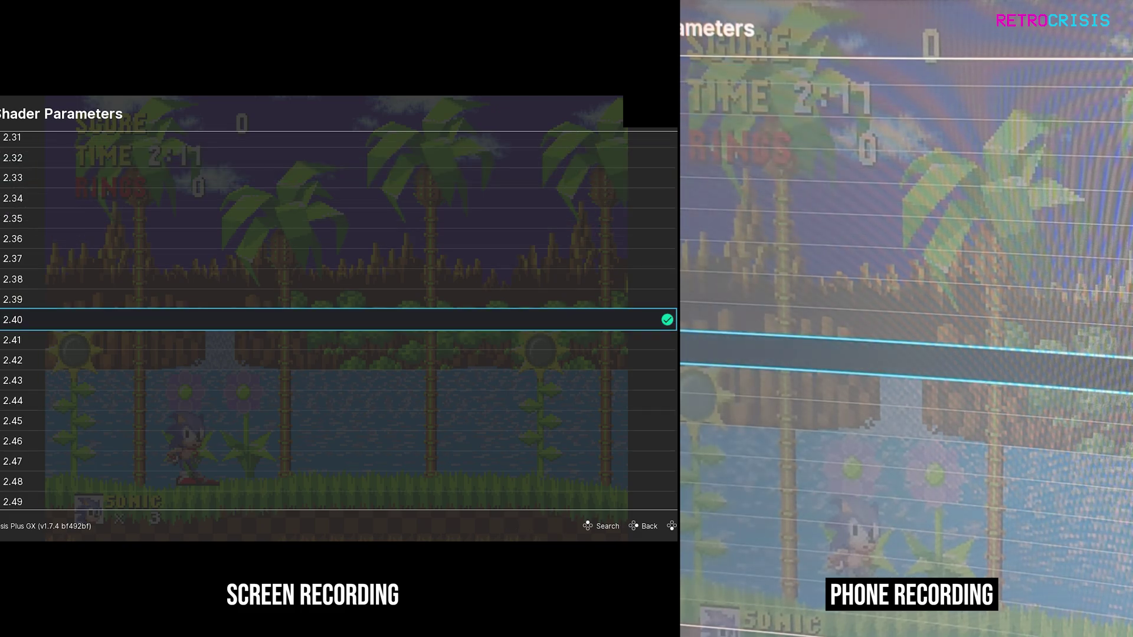
pyautogui.press('Down')
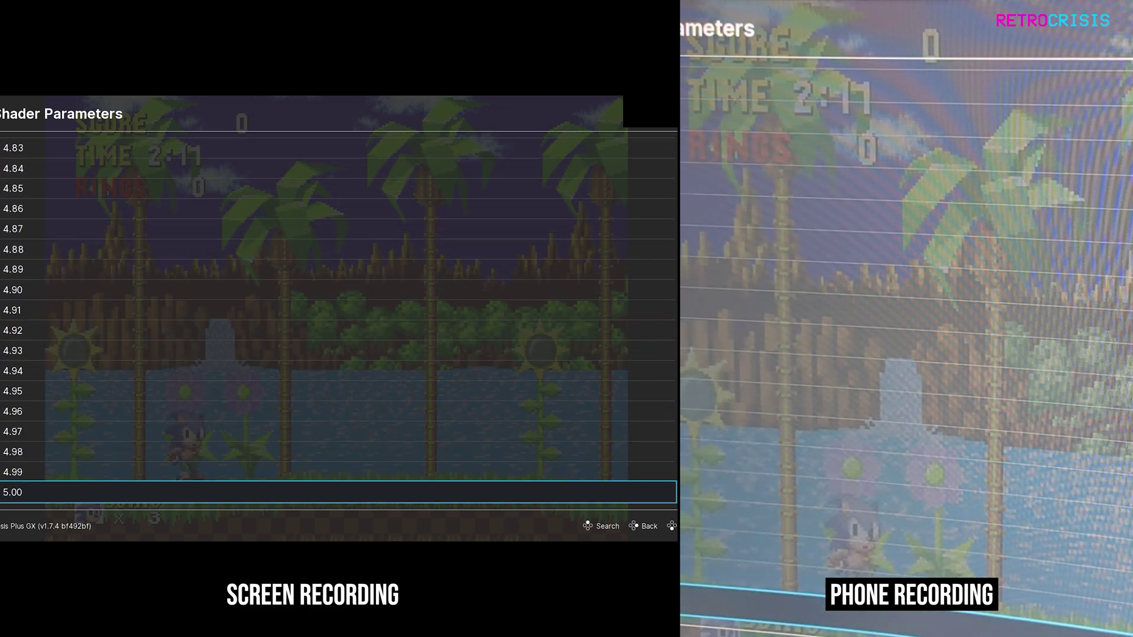
pyautogui.press('Return')
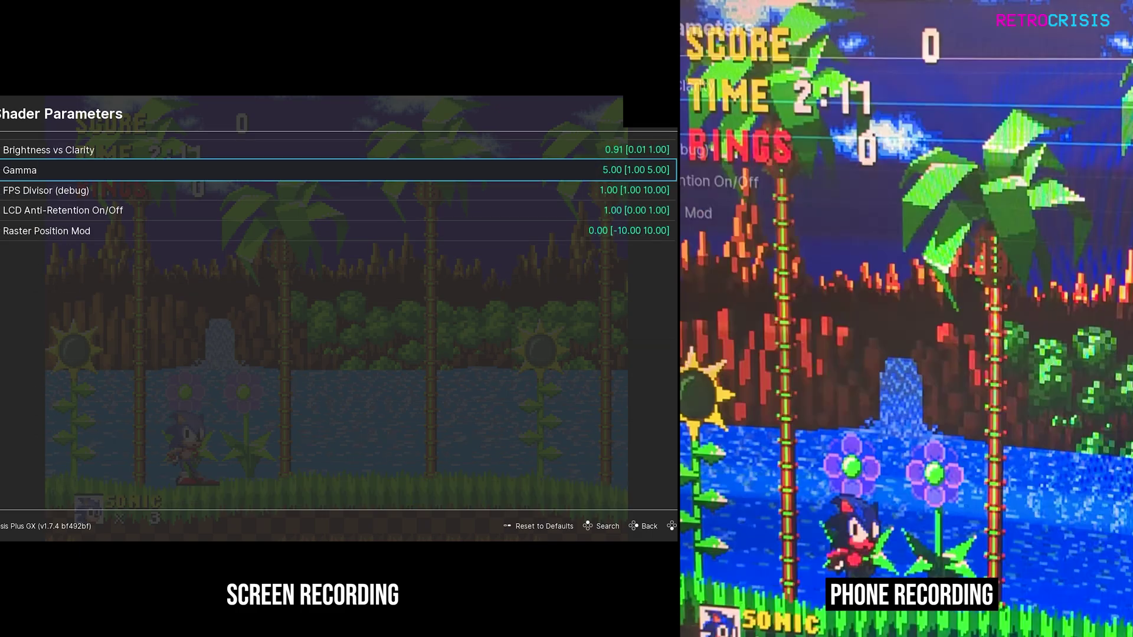
pyautogui.press('F1')
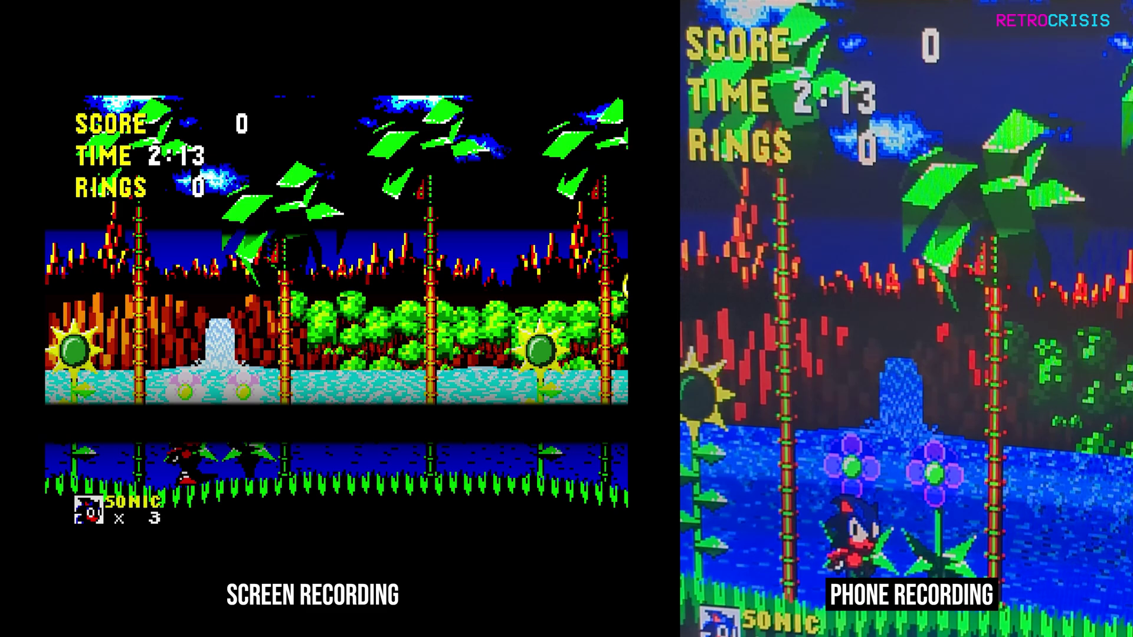
# Step: Set the Gamma shader parameter to 1.00, preview it in the game and return to the shader parameters
pyautogui.press('F1')
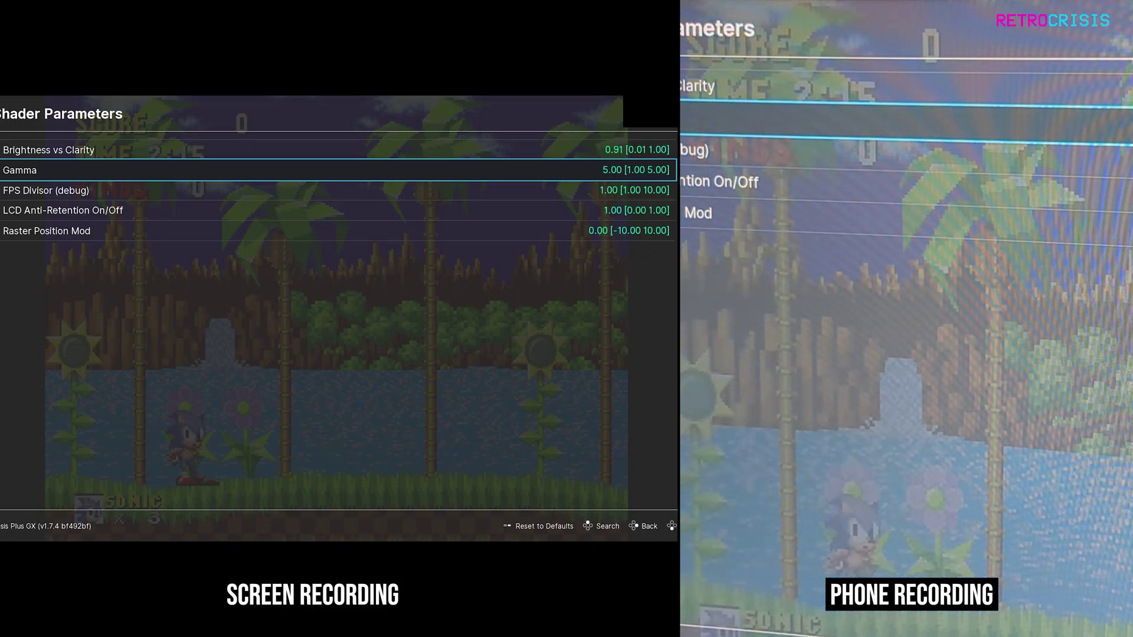
pyautogui.press('Return')
pyautogui.press('Up')
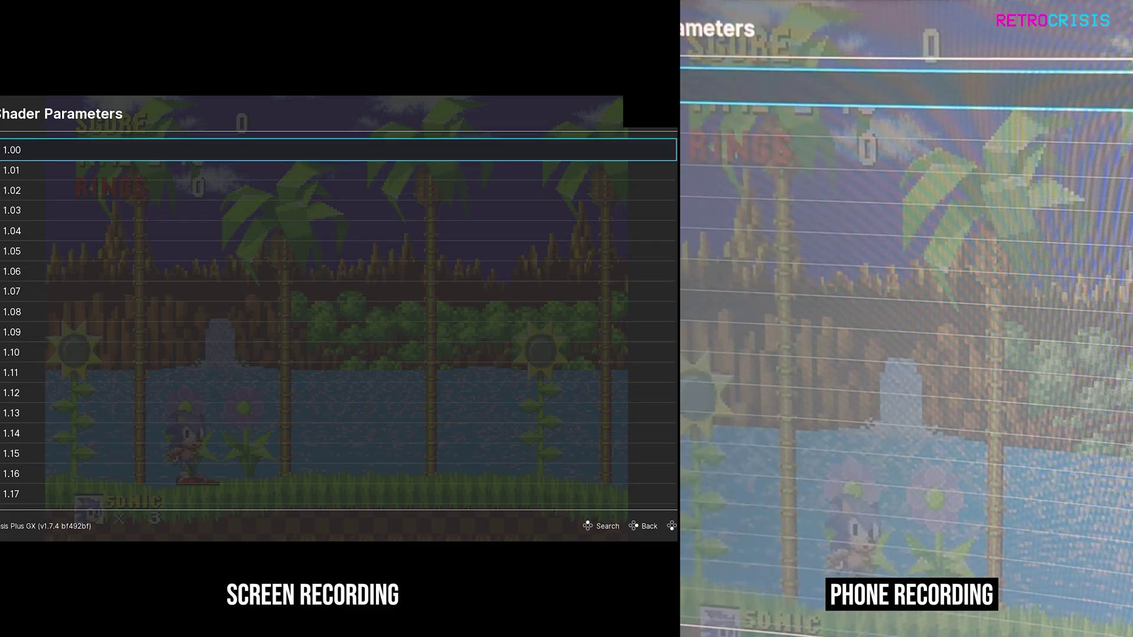
pyautogui.press('Return')
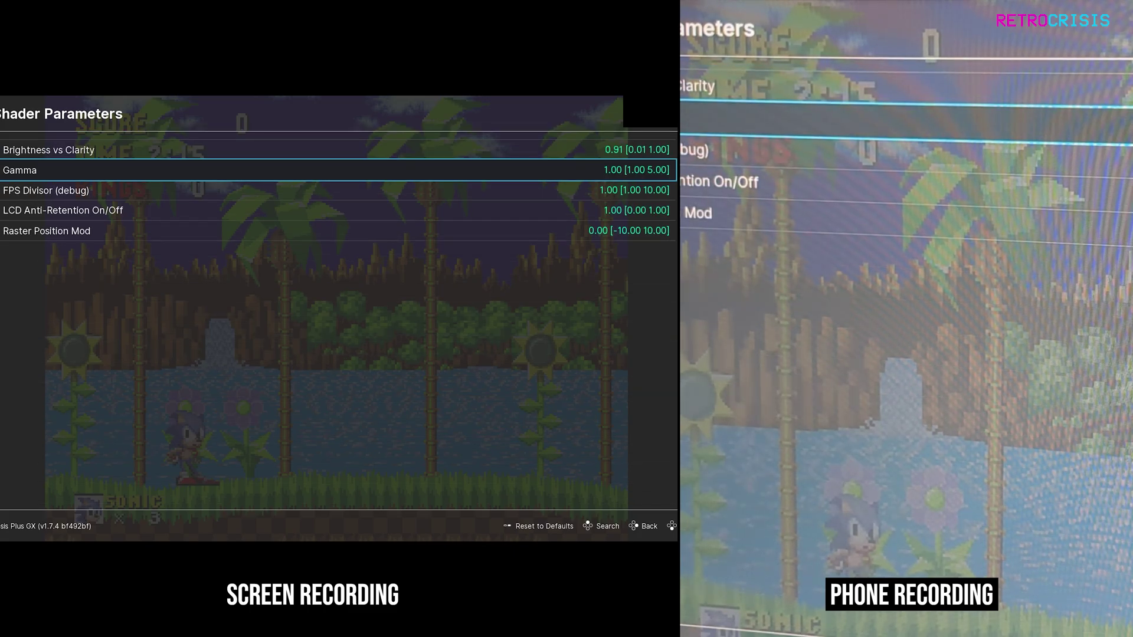
pyautogui.press('F1')
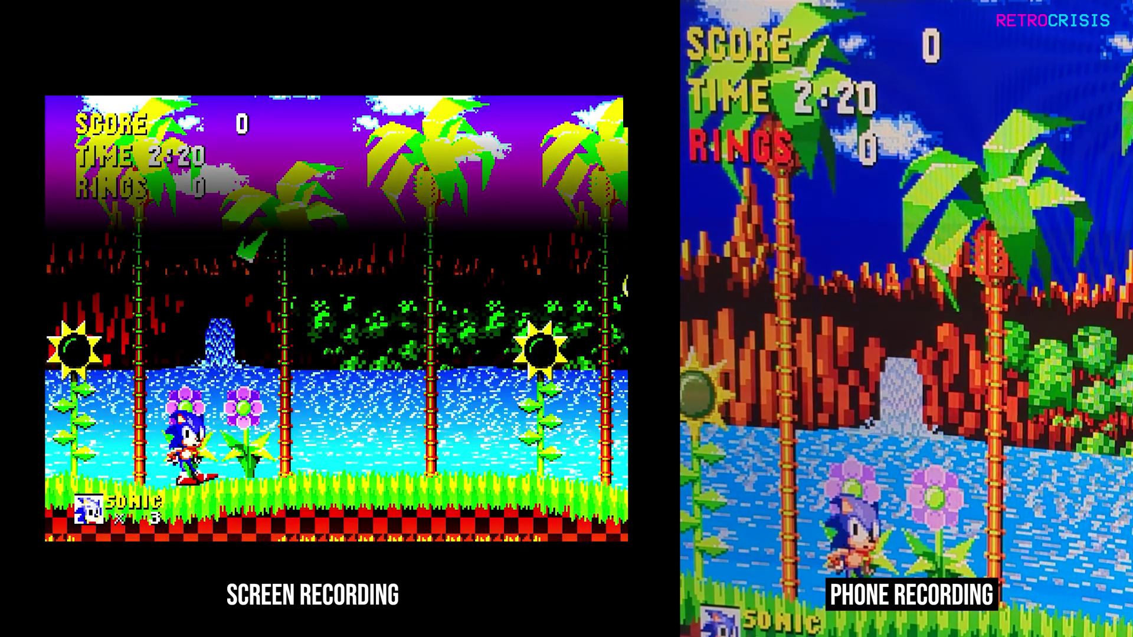
pyautogui.press('F1')
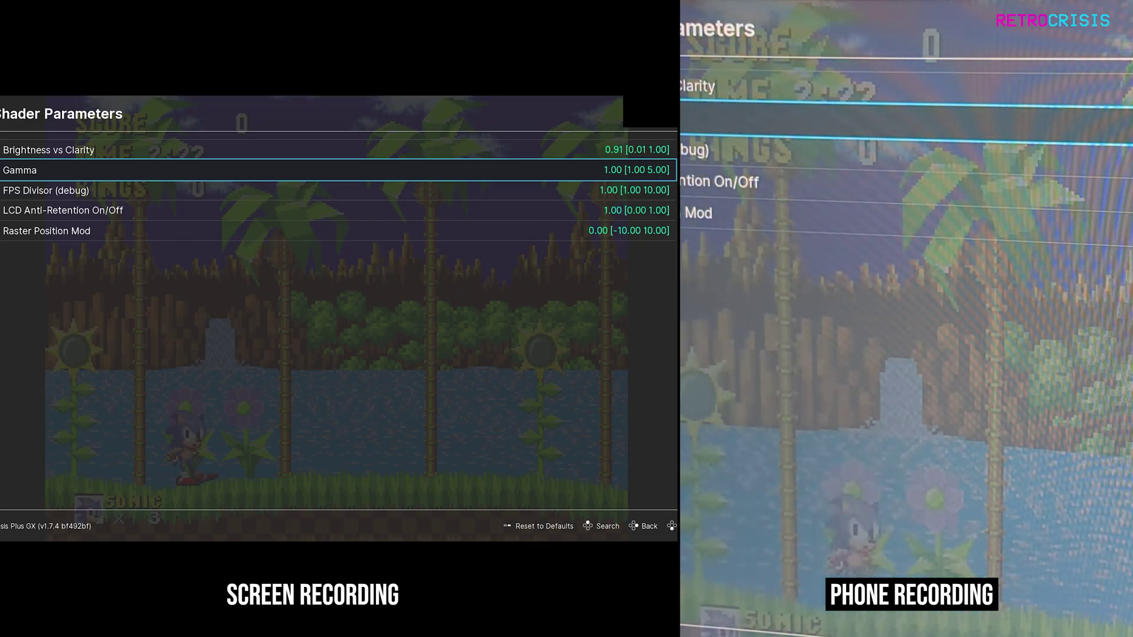